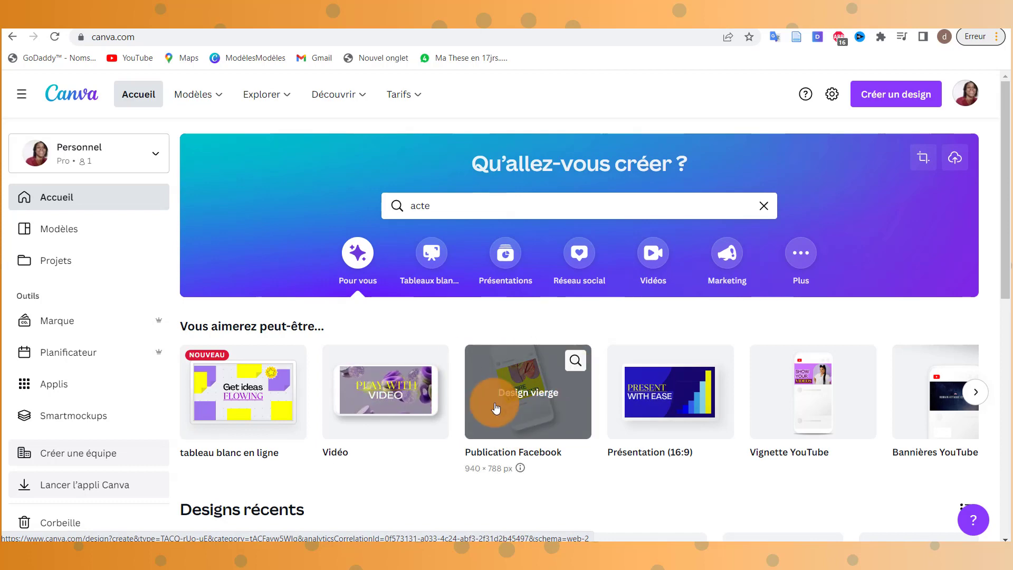
Start a blank Facebook post design and show the Éléments library.
click(541, 418)
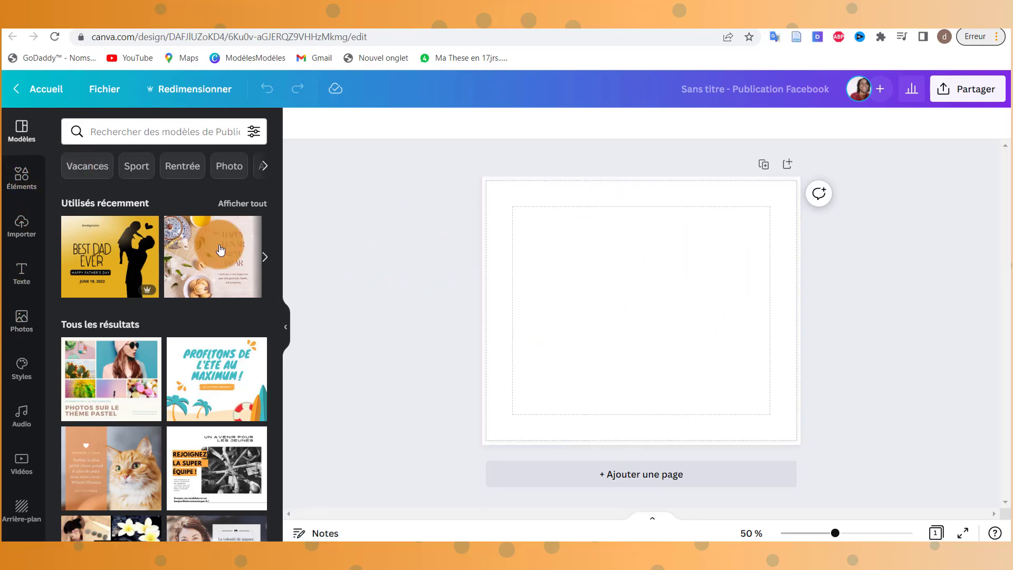
click(20, 182)
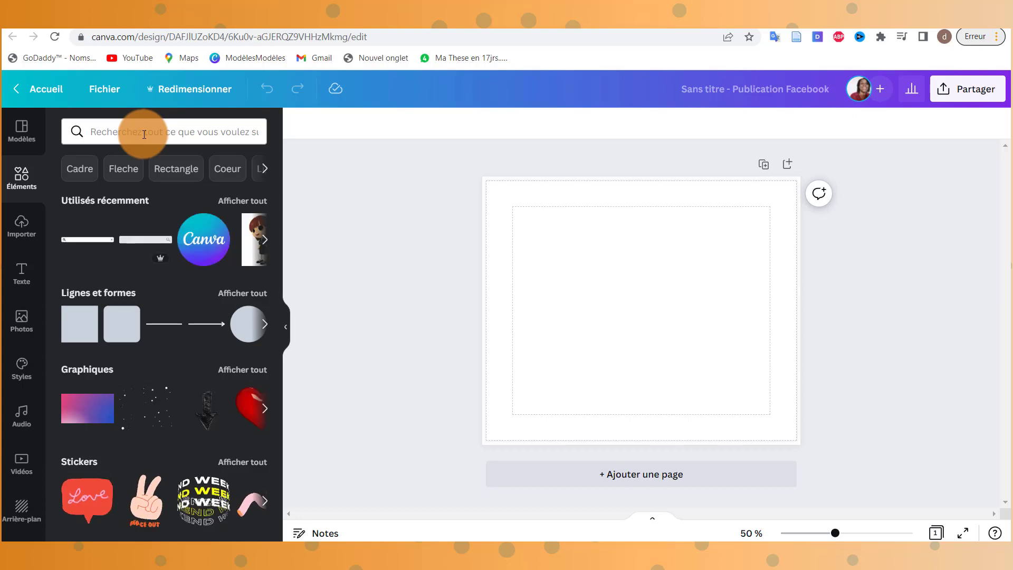
Search the elements library for 'oil' and browse the results.
click(144, 134)
text(o)
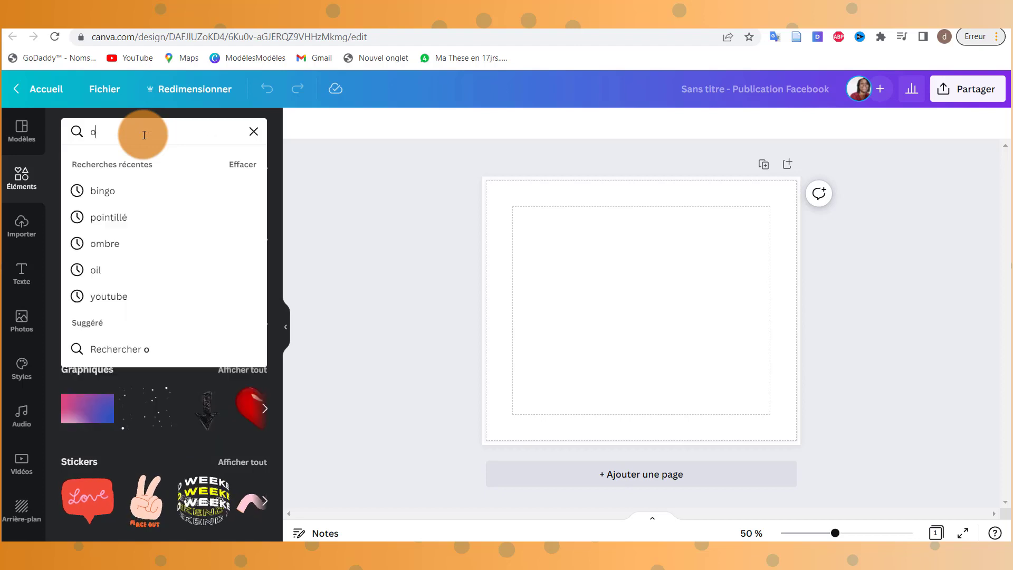
text(il)
key(Return)
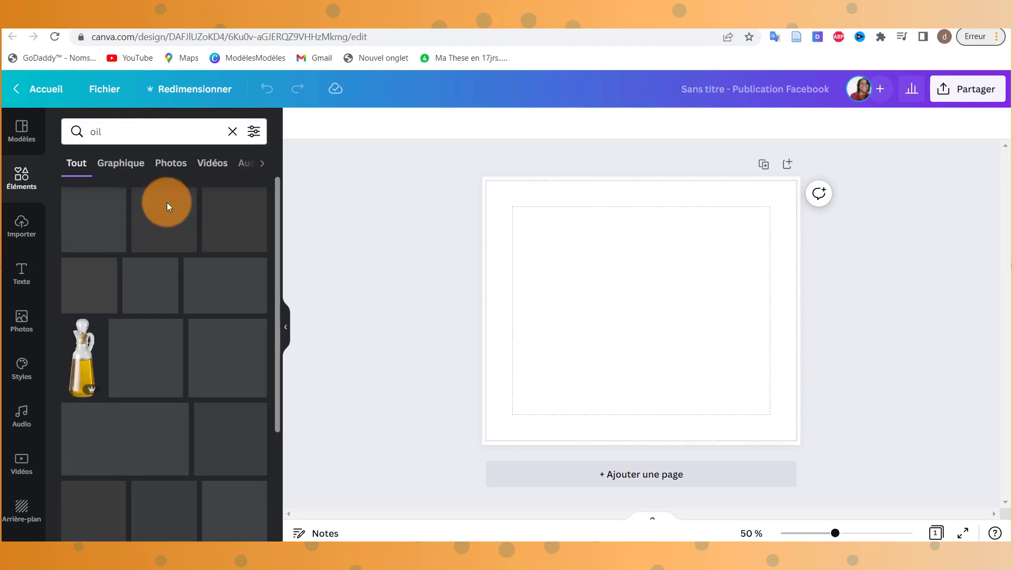
scroll(212, 304, down, 5)
scroll(206, 302, down, 3)
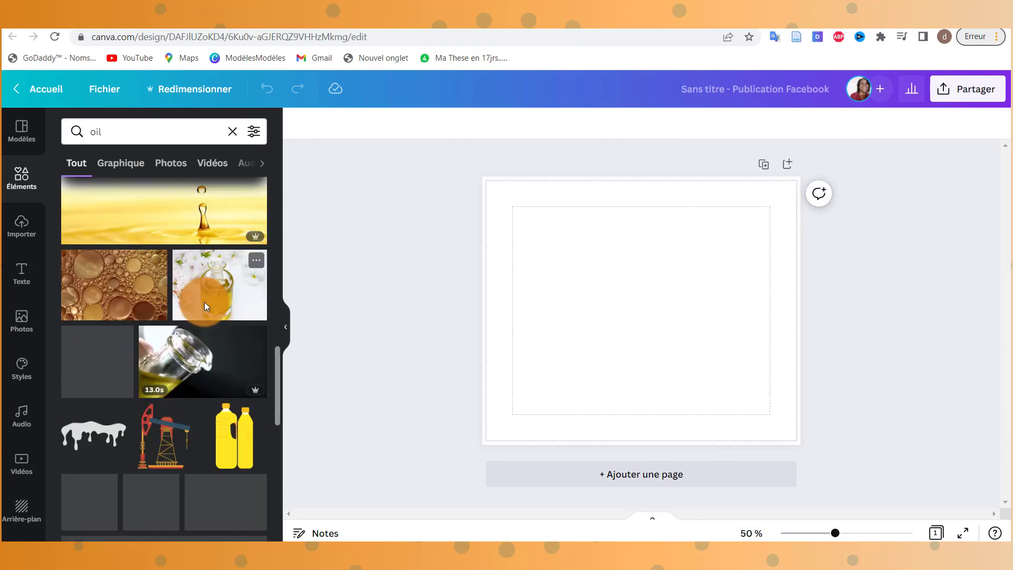
scroll(204, 301, down, 3)
scroll(203, 301, down, 3)
scroll(215, 276, down, 3)
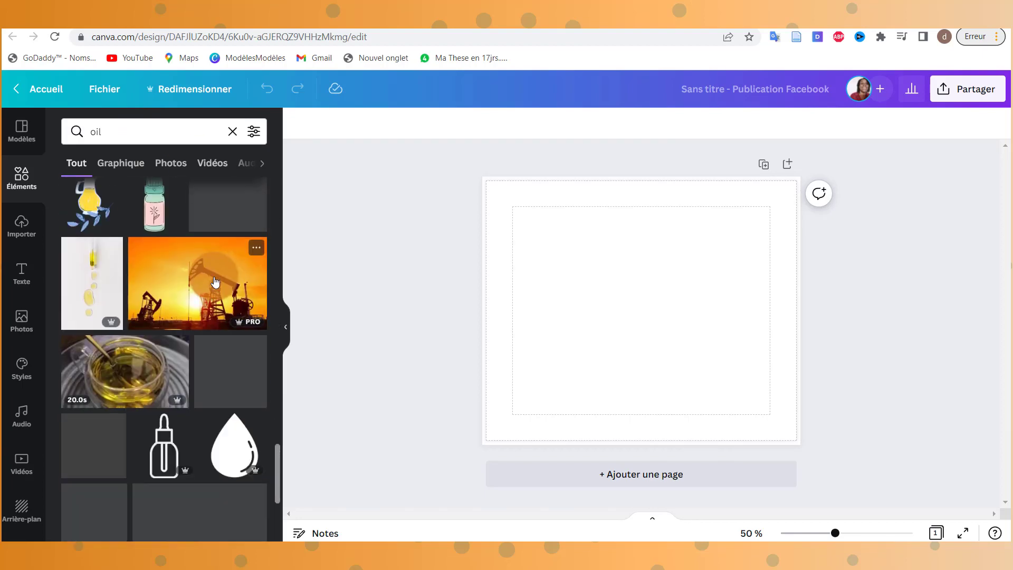
scroll(215, 276, down, 3)
scroll(215, 276, down, 3)
scroll(215, 282, down, 3)
scroll(215, 277, down, 3)
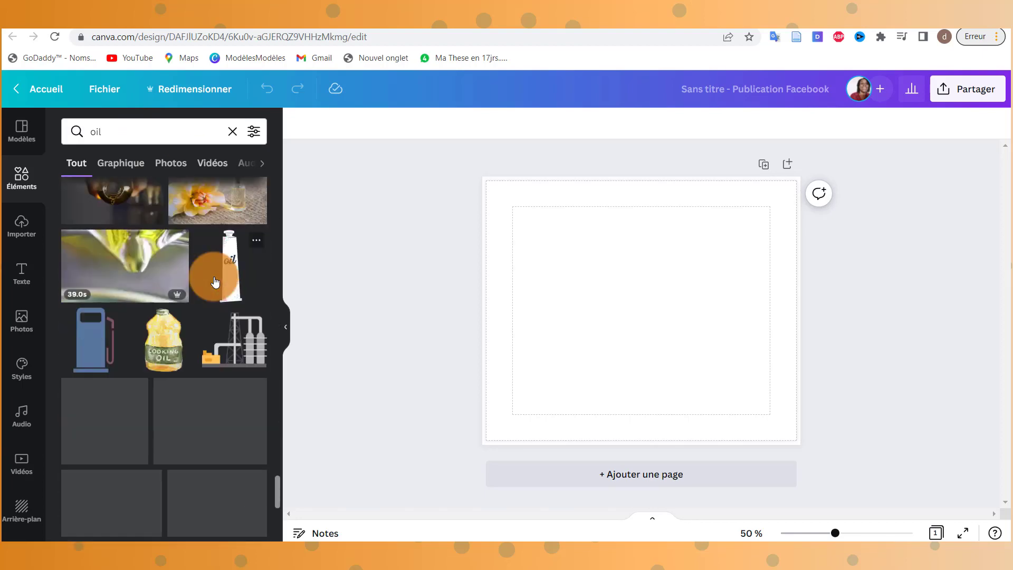
scroll(216, 276, down, 3)
scroll(193, 287, down, 2)
scroll(191, 291, down, 3)
scroll(191, 291, down, 3)
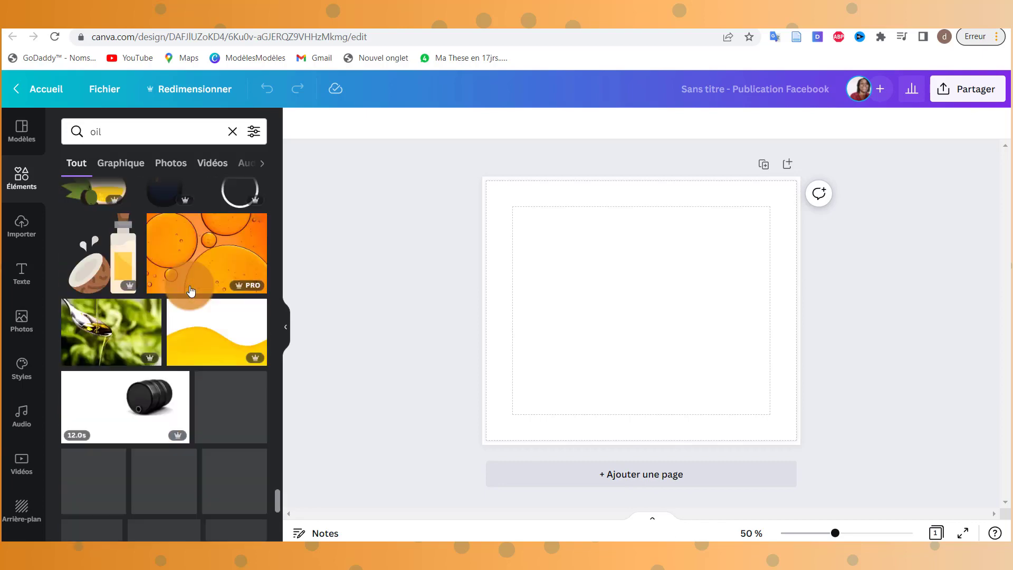
scroll(190, 289, down, 3)
scroll(135, 334, down, 3)
scroll(133, 343, down, 3)
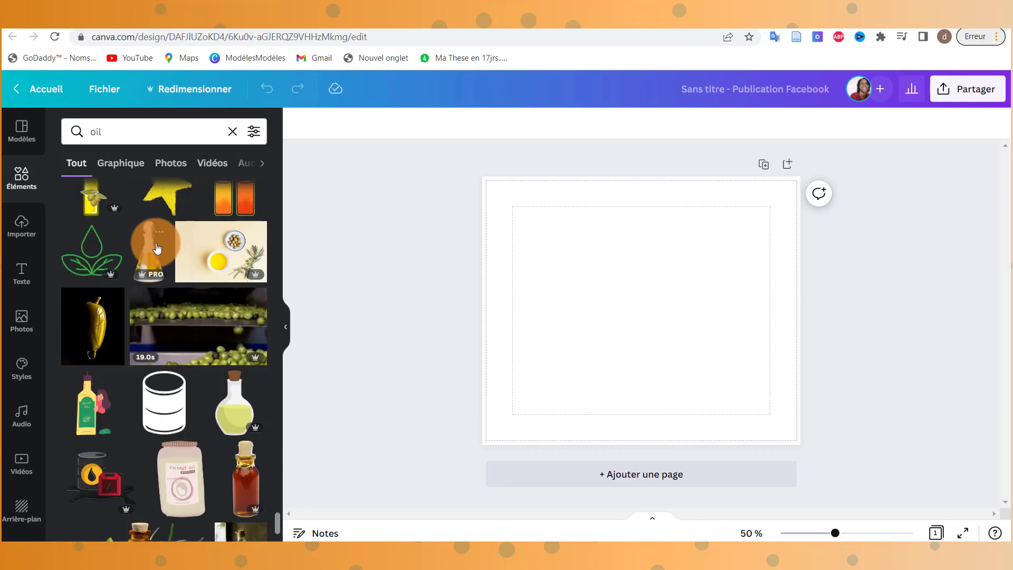
scroll(246, 356, down, 3)
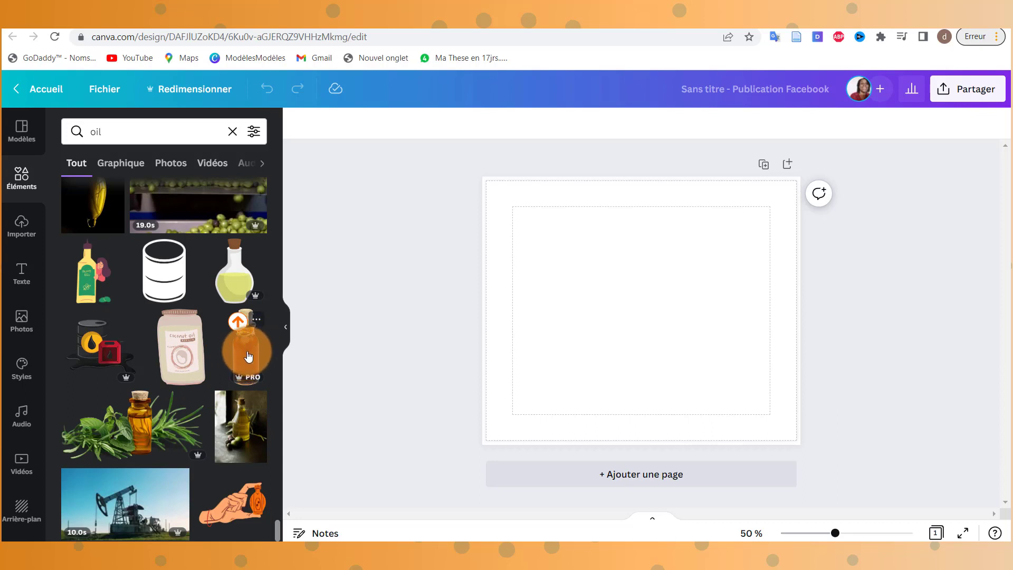
Add the amber oil bottle, shrink it and centre it on the page.
click(248, 357)
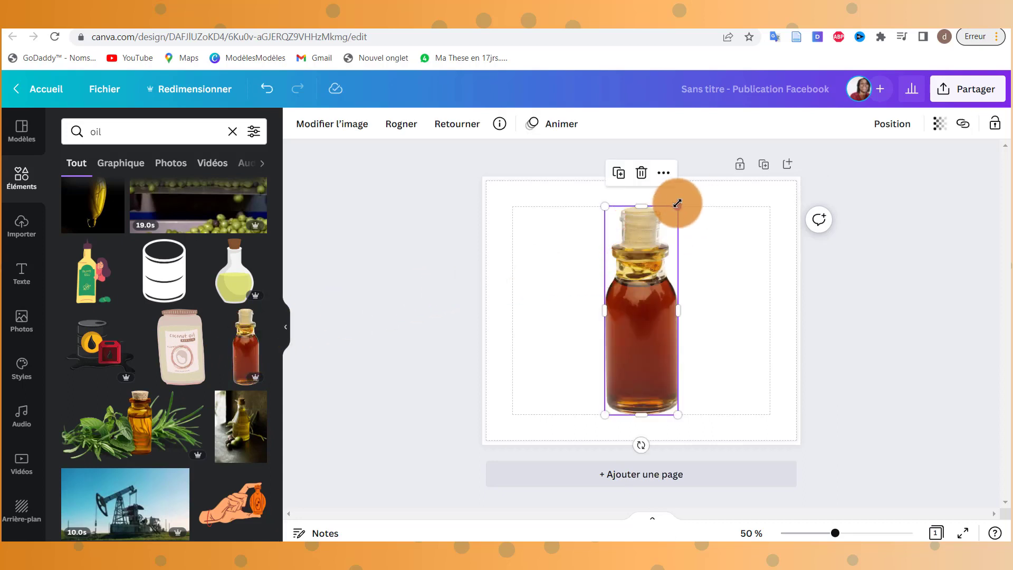
drag(677, 203, 663, 251)
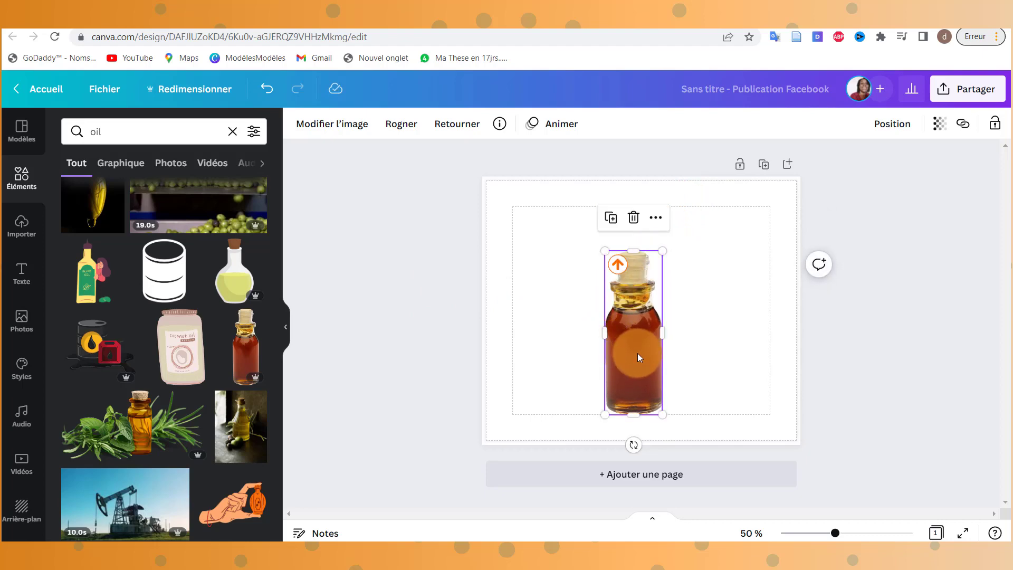
drag(639, 357, 647, 331)
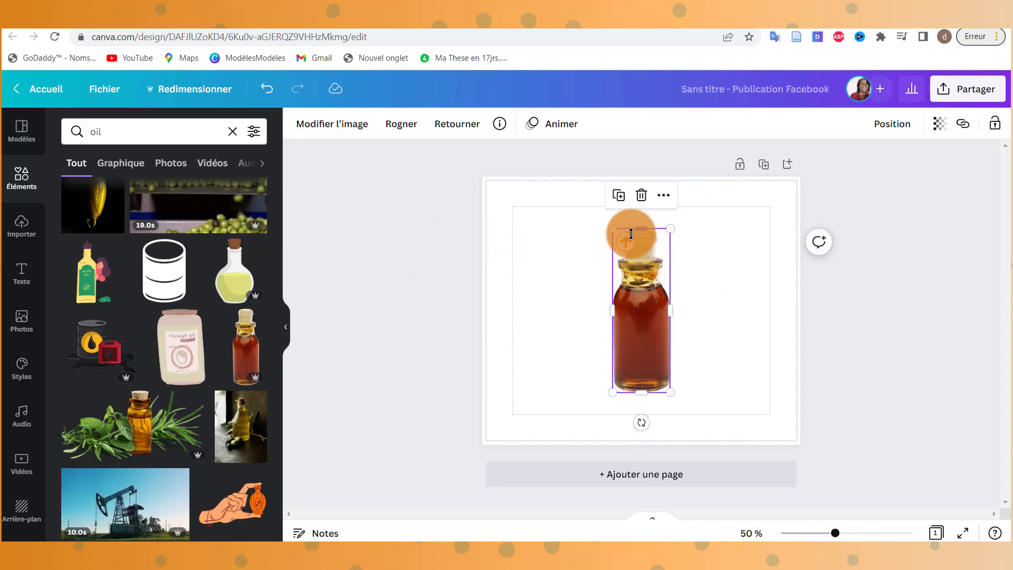
Give the oil bottle the Courbé curved shadow from Modifier l'image > Ombres.
click(338, 132)
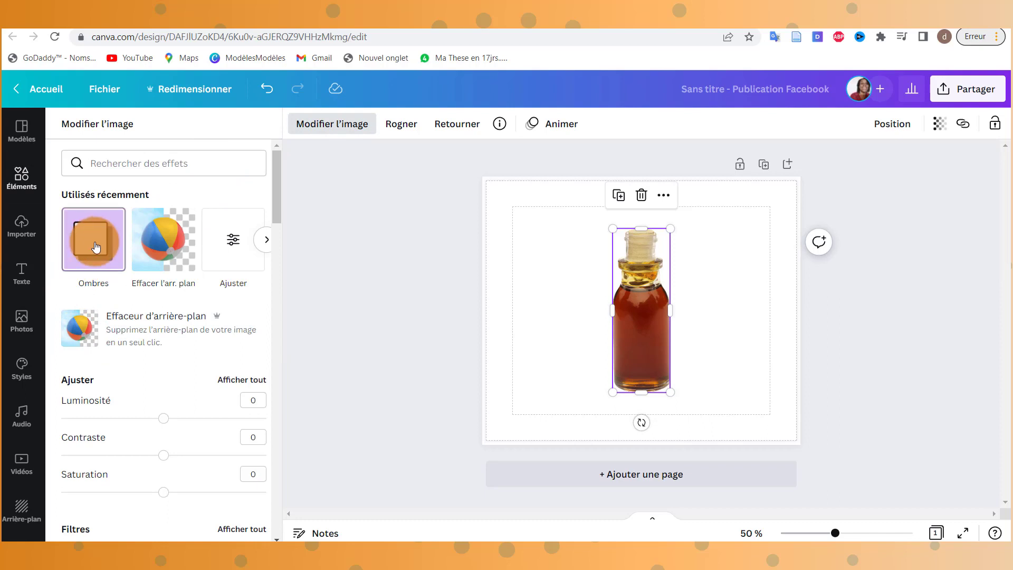
click(103, 247)
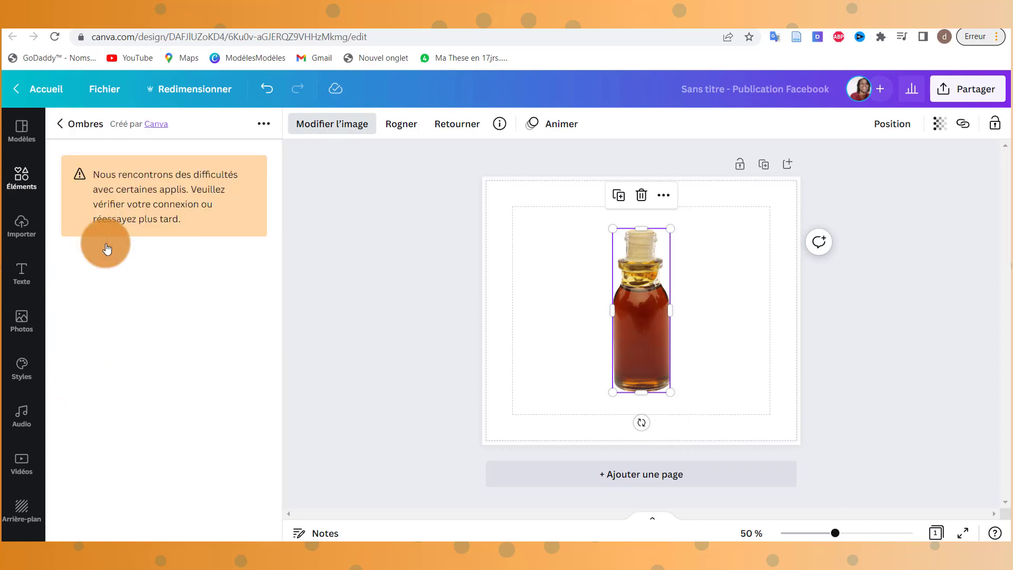
scroll(145, 220, up, 2)
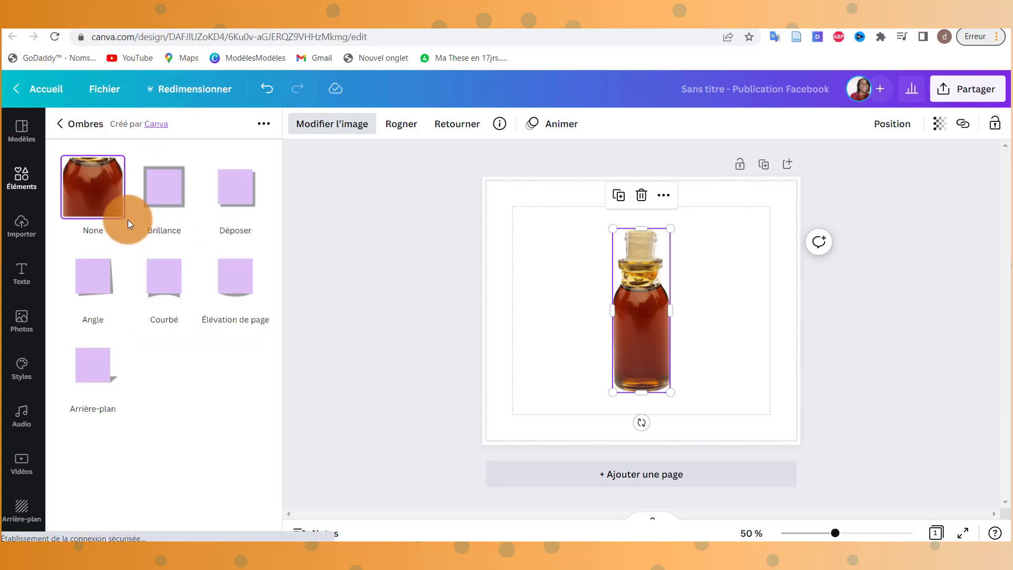
scroll(174, 185, up, 1)
scroll(177, 183, up, 1)
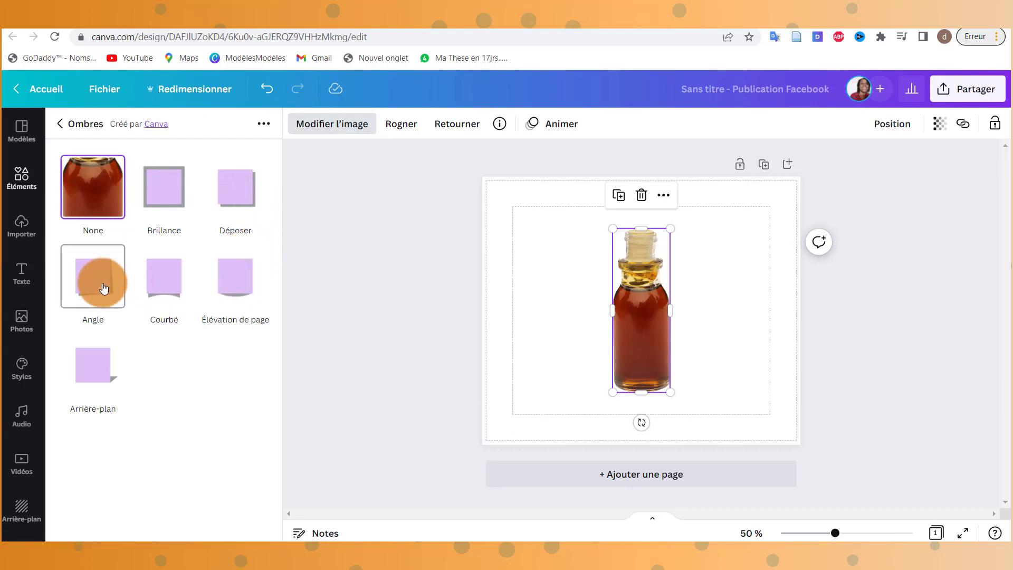
scroll(74, 321, up, 1)
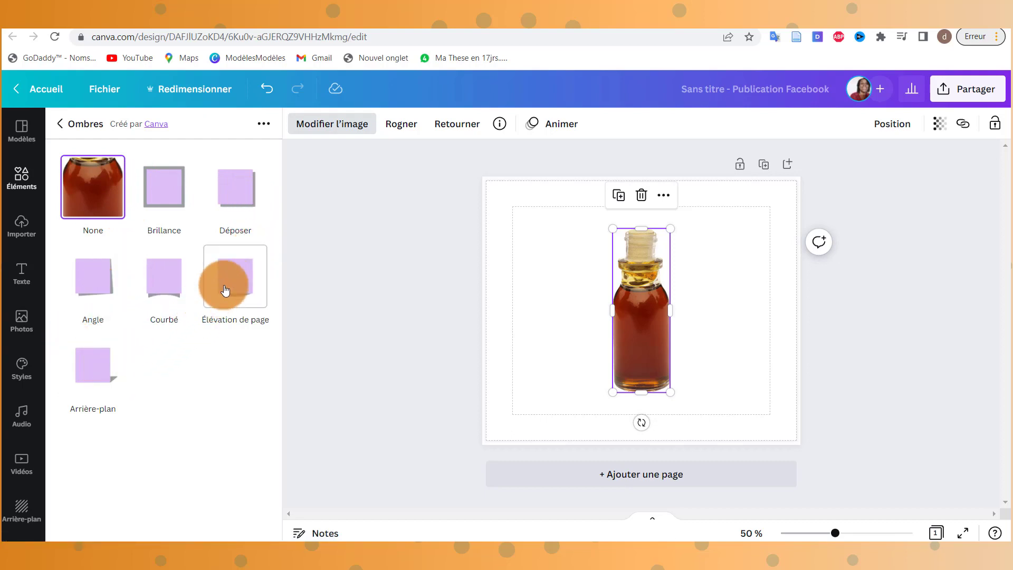
scroll(147, 195, up, 1)
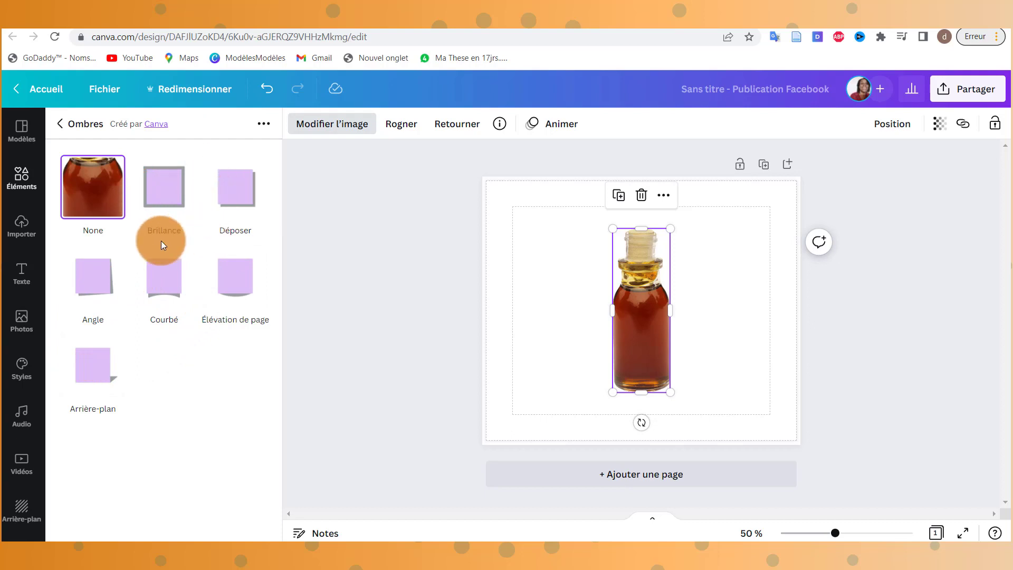
scroll(620, 280, up, 1)
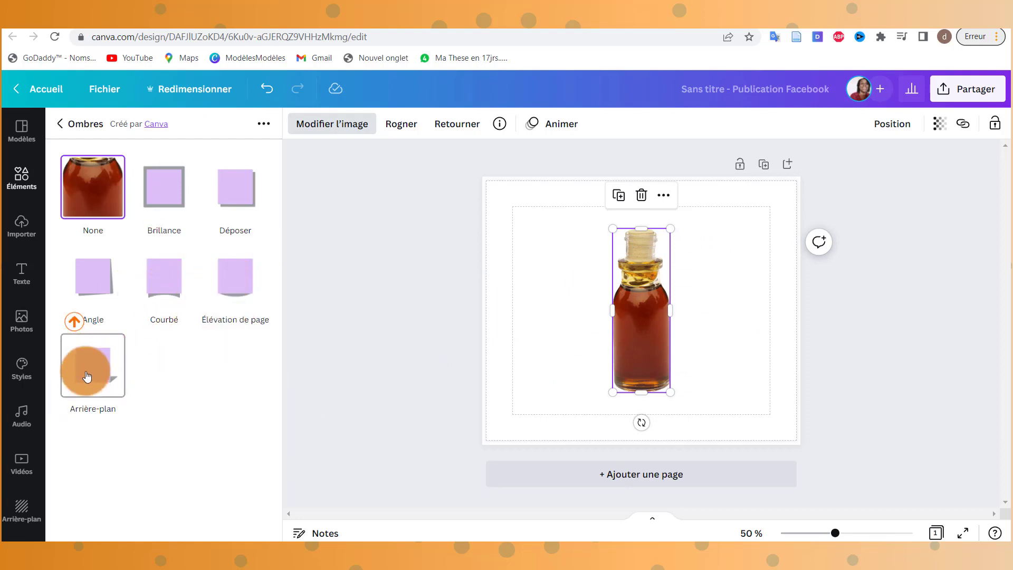
click(169, 285)
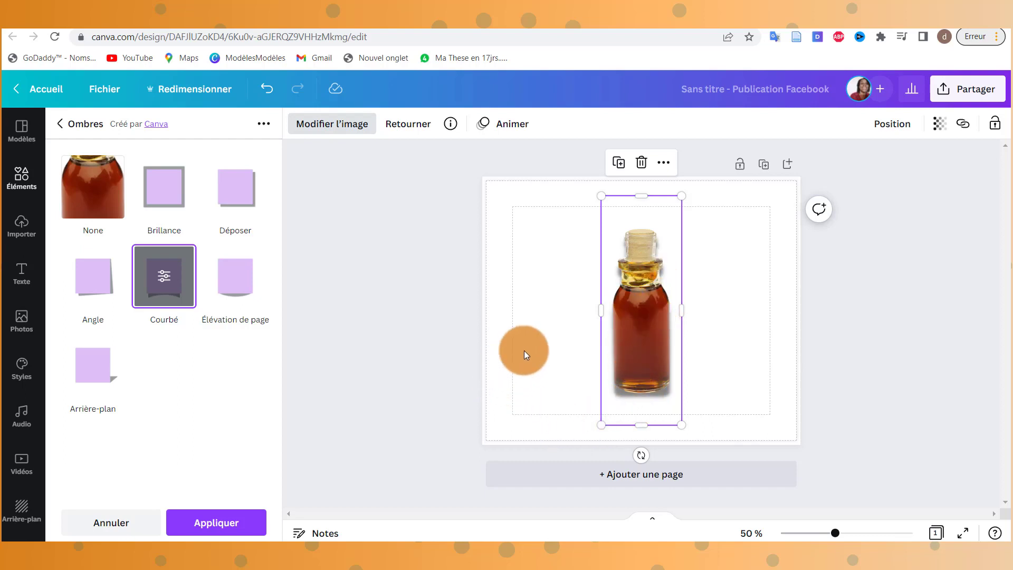
key(Escape)
click(267, 89)
Remove the shadowed bottle and add the amber oil bottle to the page again.
click(740, 299)
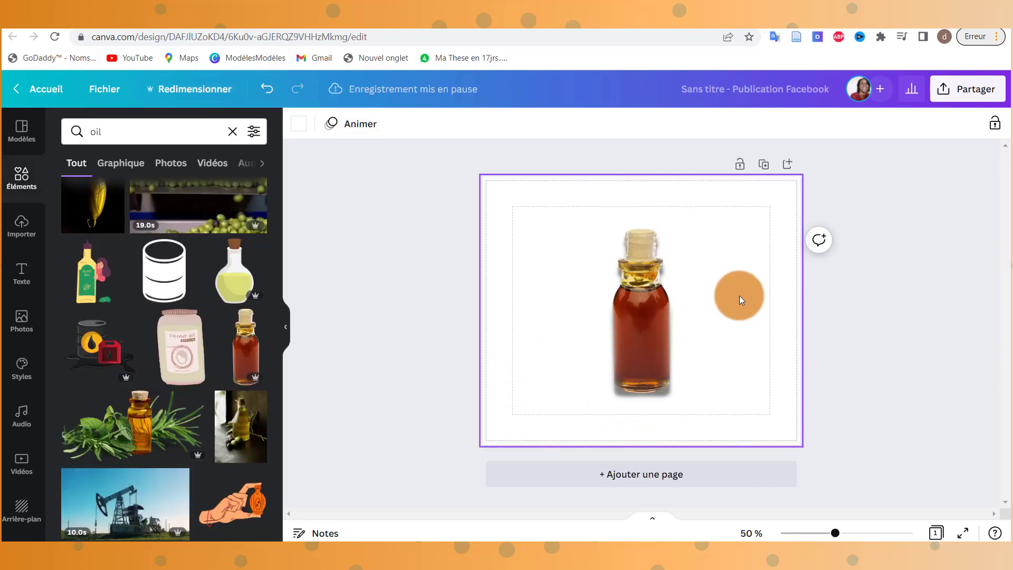
click(267, 89)
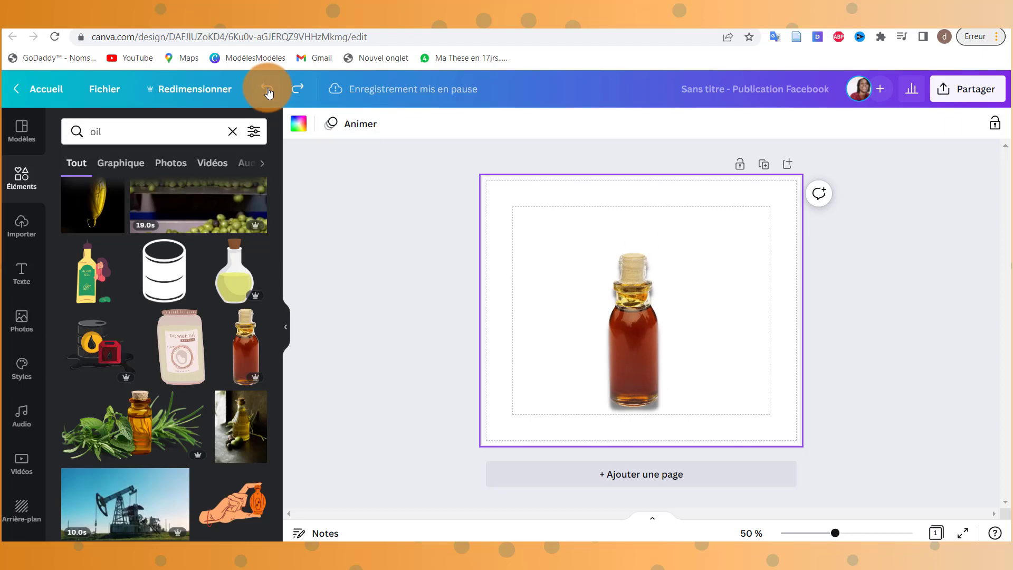
click(241, 352)
Try the page lift shadow on the bottle and view its settings.
click(337, 126)
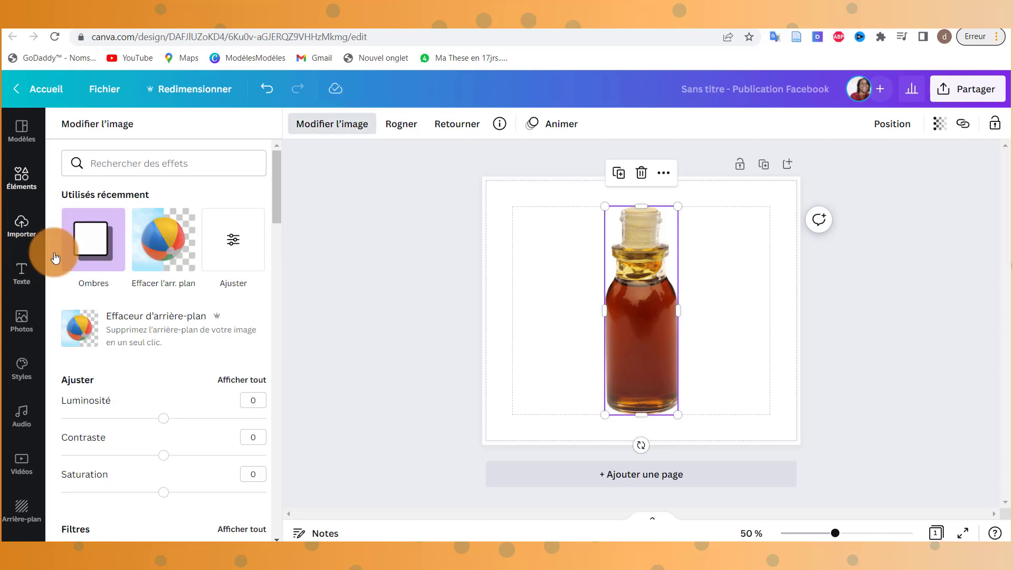
click(93, 248)
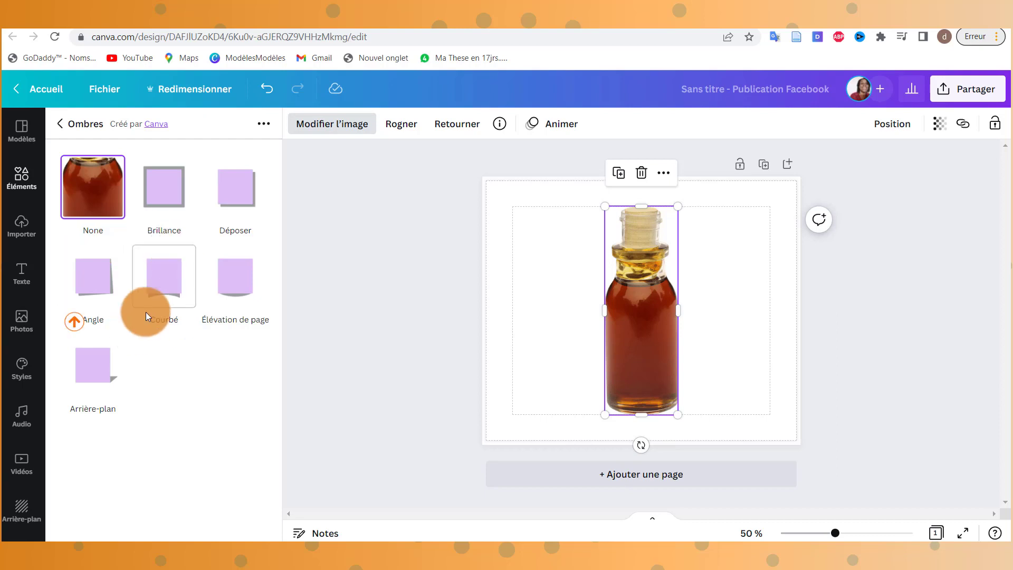
click(240, 275)
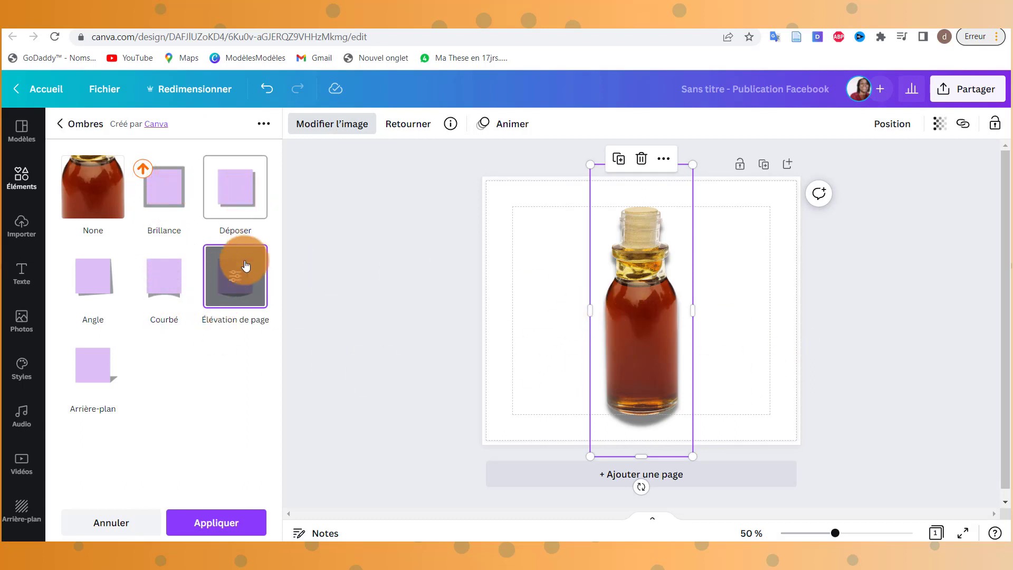
click(235, 275)
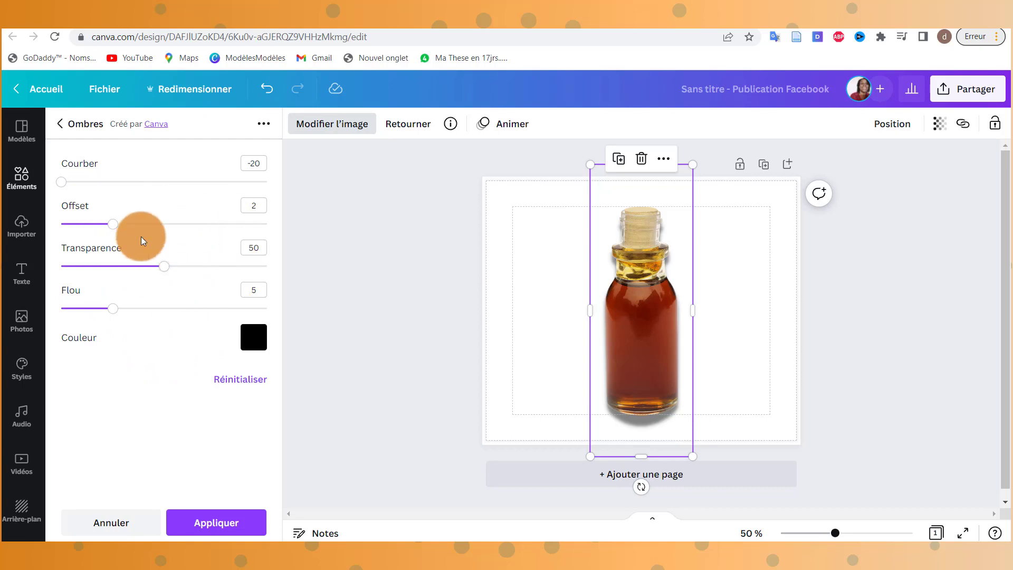
click(60, 127)
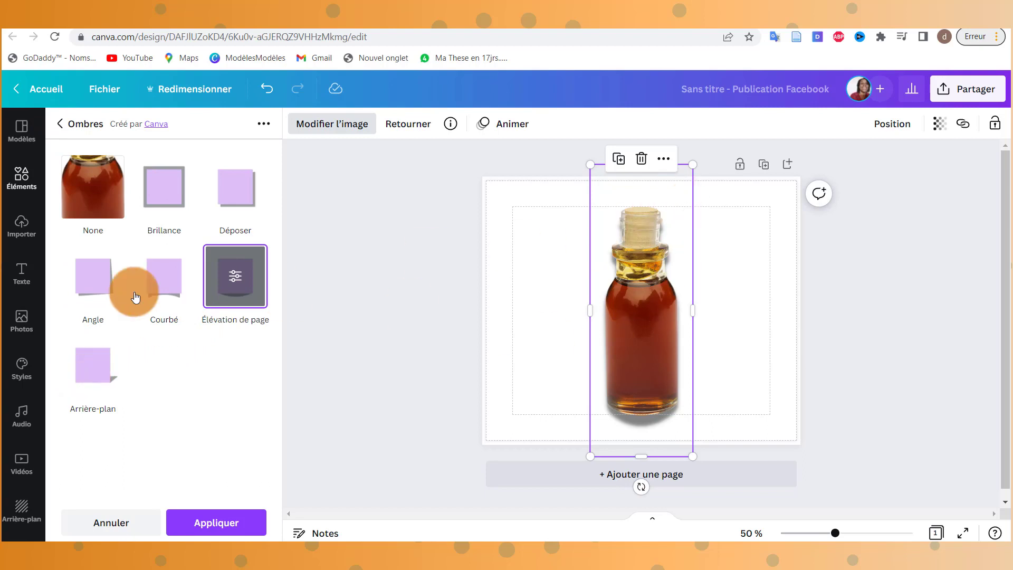
Try the background shadow style, then reset the shadow to None.
click(89, 391)
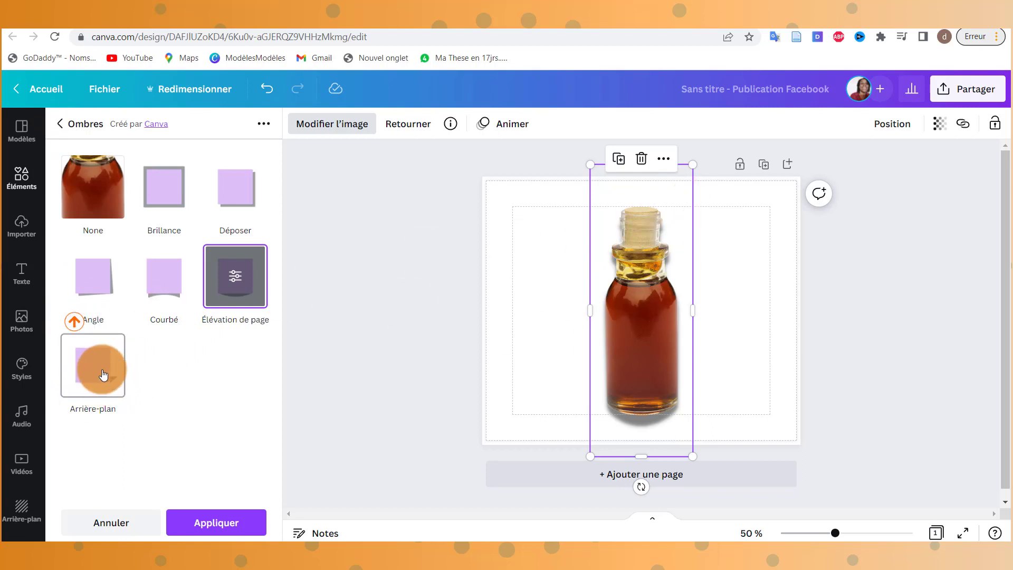
click(103, 374)
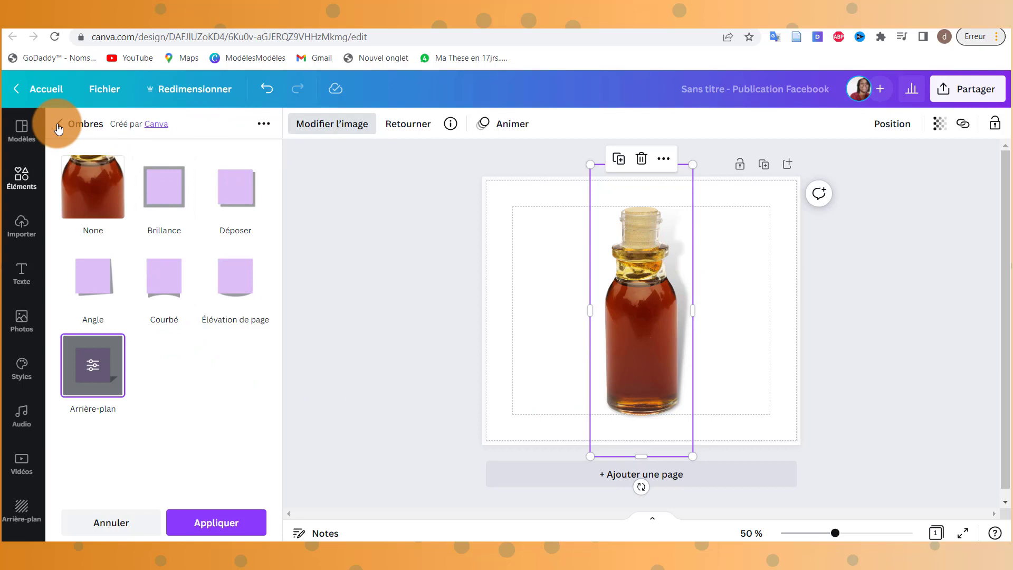
click(98, 194)
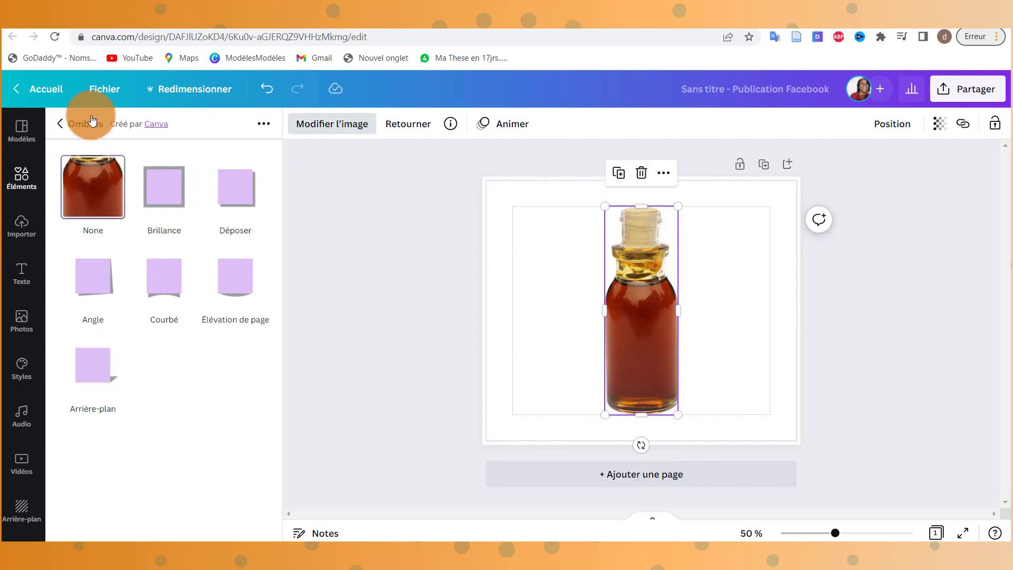
click(56, 124)
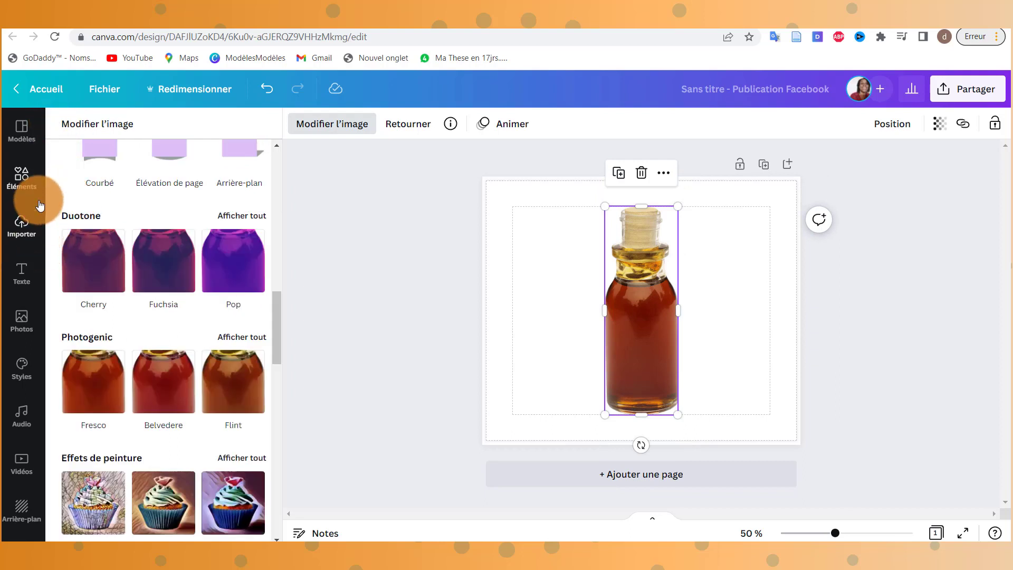
Search the Éléments library for 'ombres' shadow graphics.
click(22, 182)
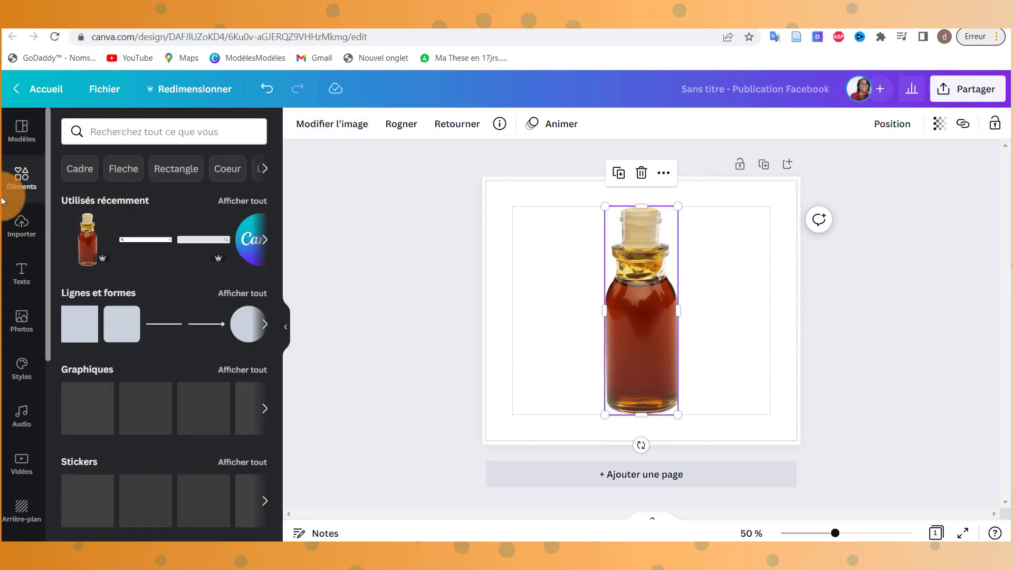
click(100, 133)
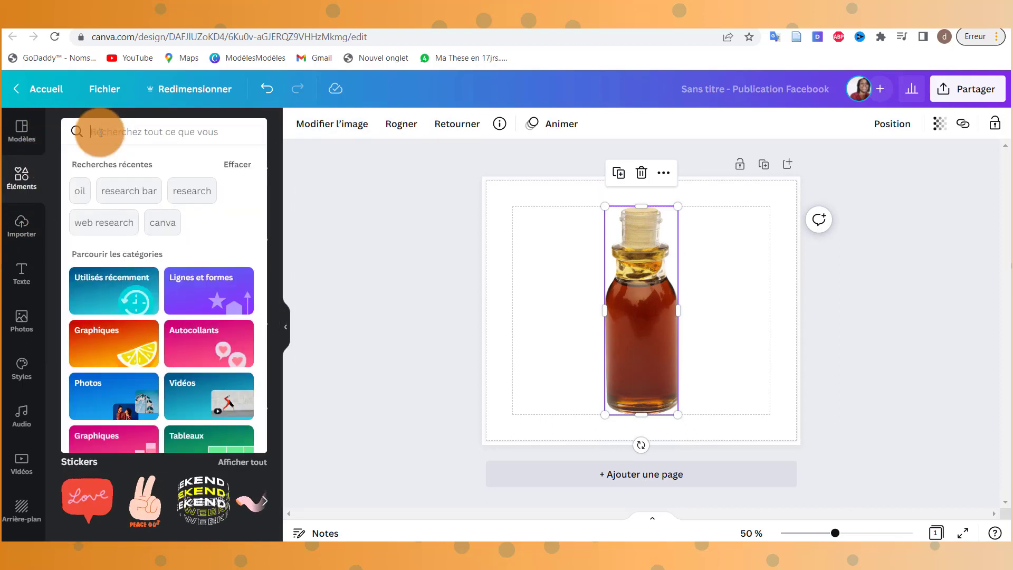
text(omb)
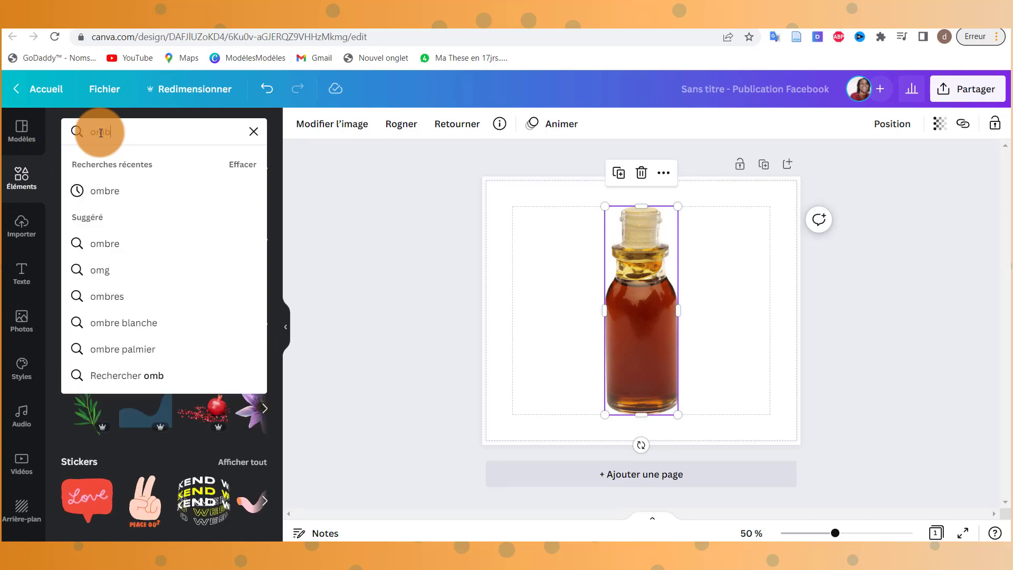
text(res)
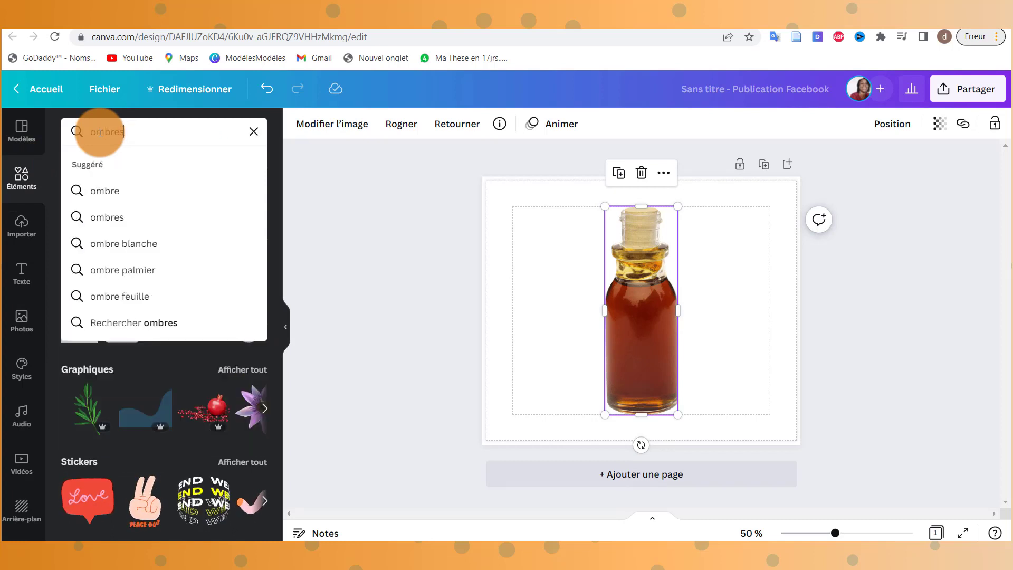
key(Return)
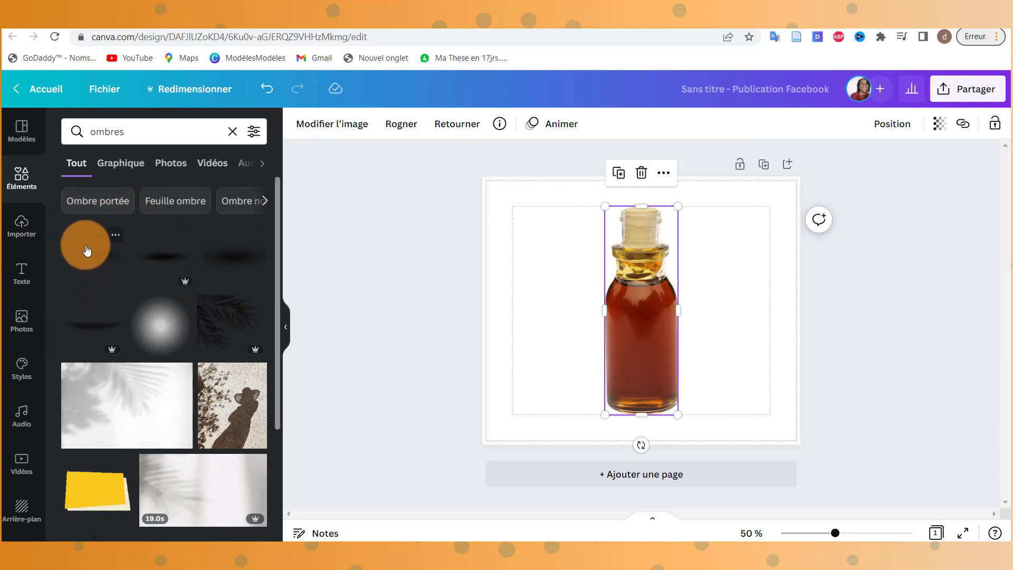
mouse_move(91, 257)
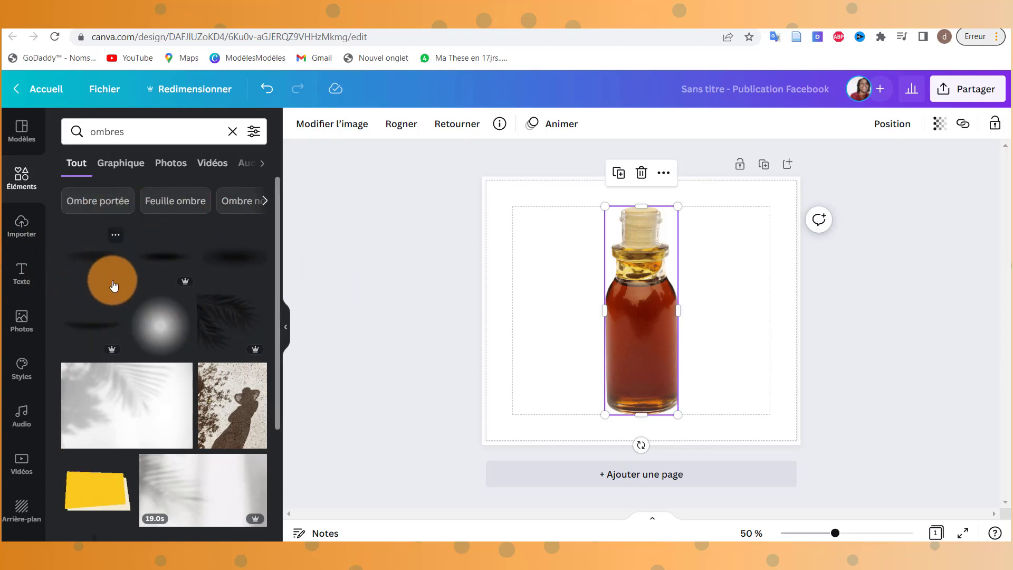
Add a soft shadow element, shrink it to a thin strip under the bottle's base.
click(92, 258)
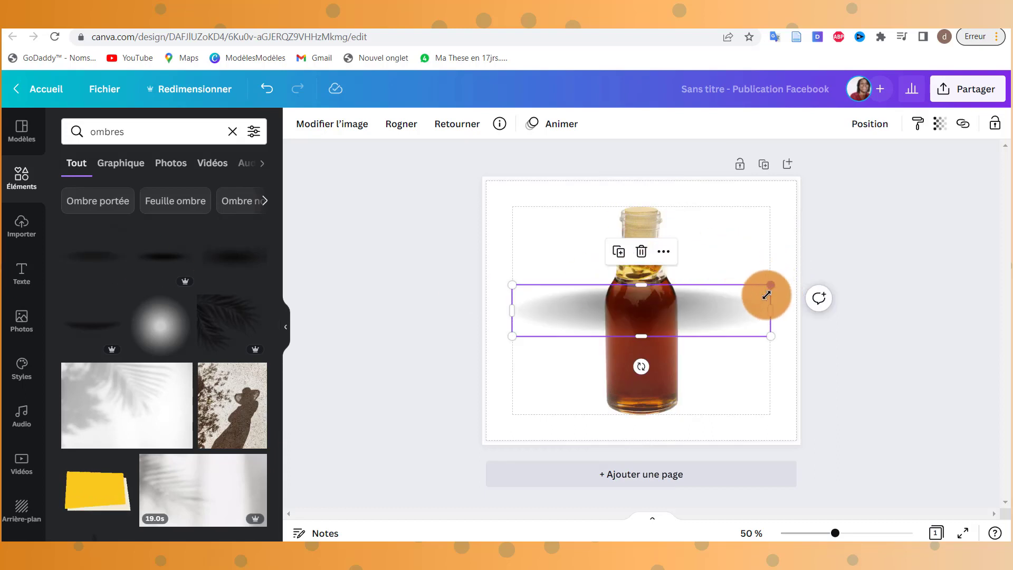
drag(773, 286, 691, 352)
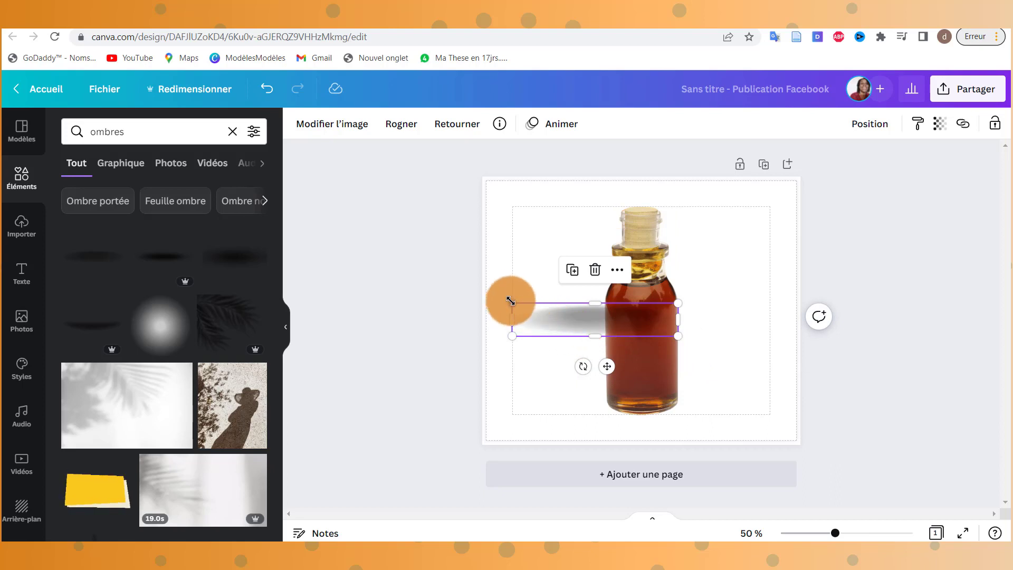
drag(511, 302, 595, 346)
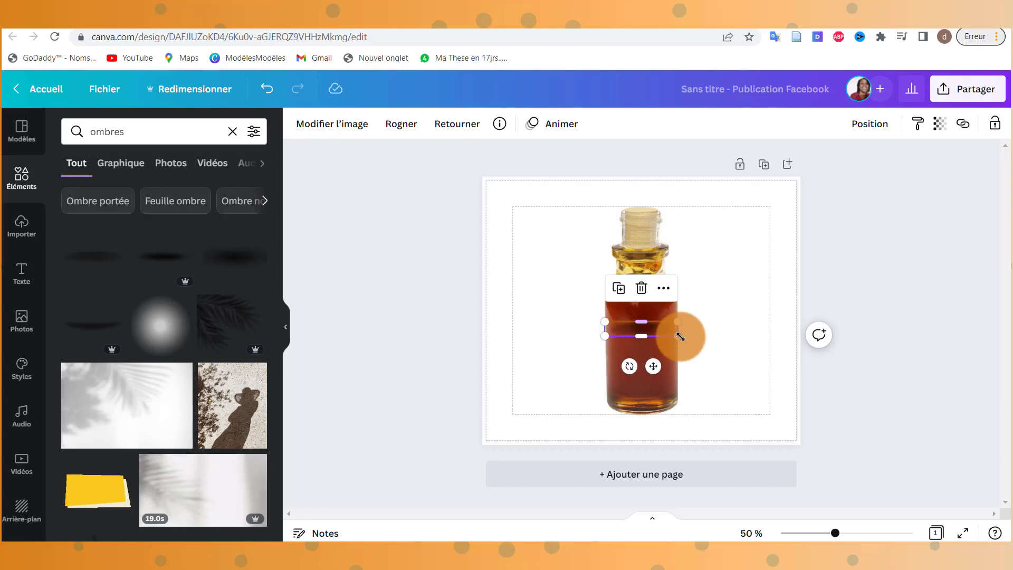
drag(652, 366, 649, 452)
click(708, 337)
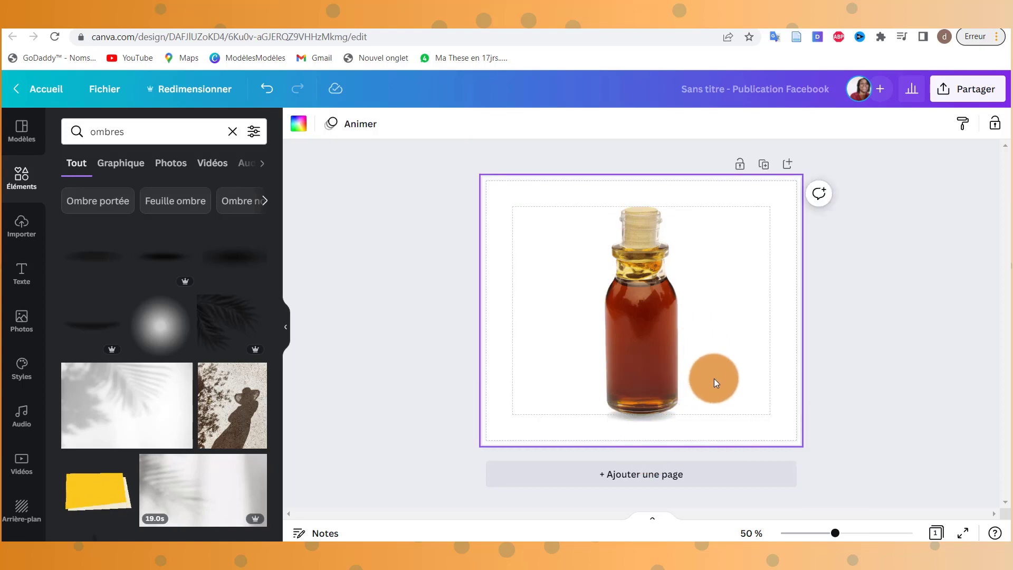
click(640, 416)
drag(641, 415, 641, 419)
Lower the shadow's transparency to 63.
click(732, 344)
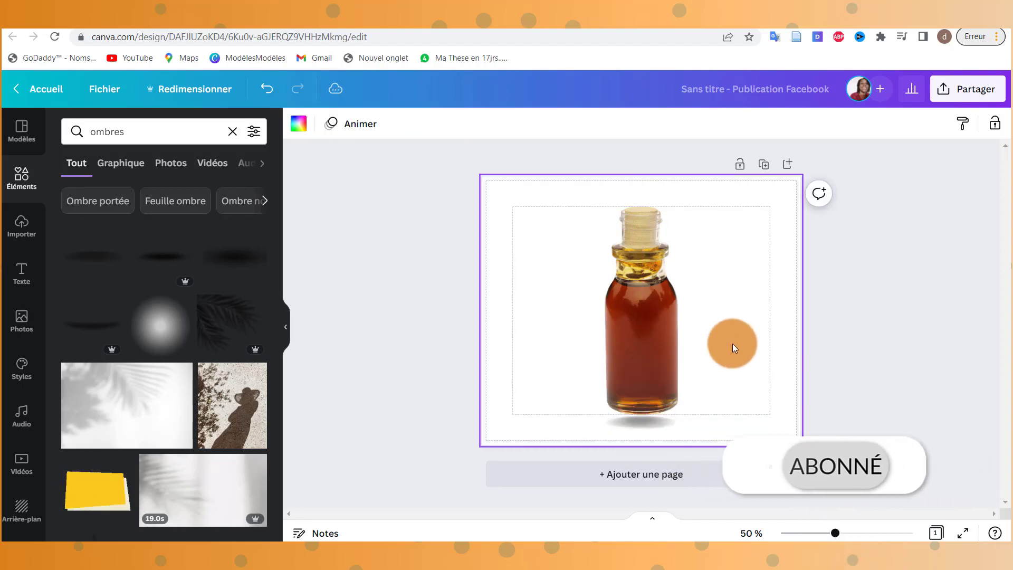
click(664, 423)
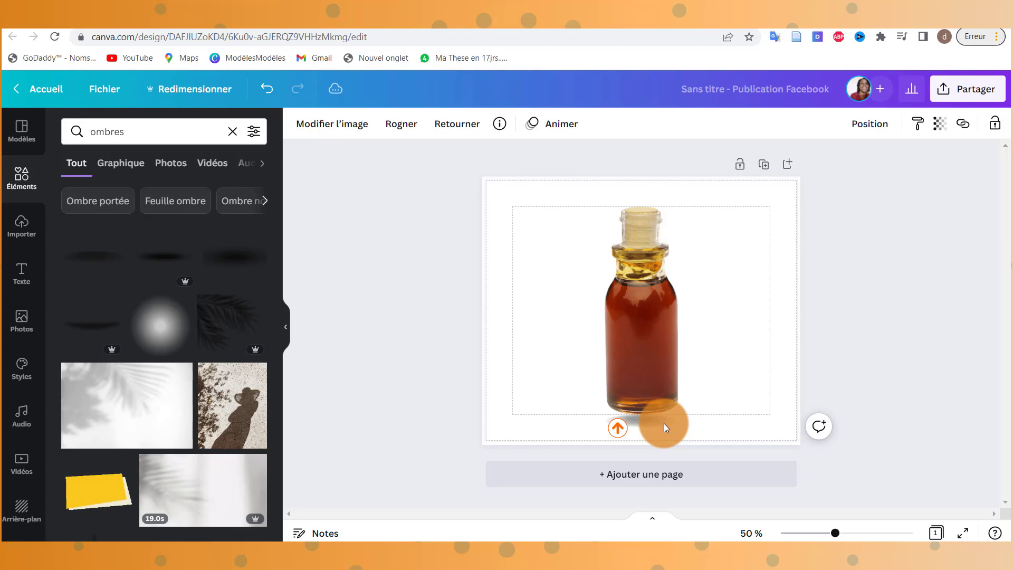
click(714, 373)
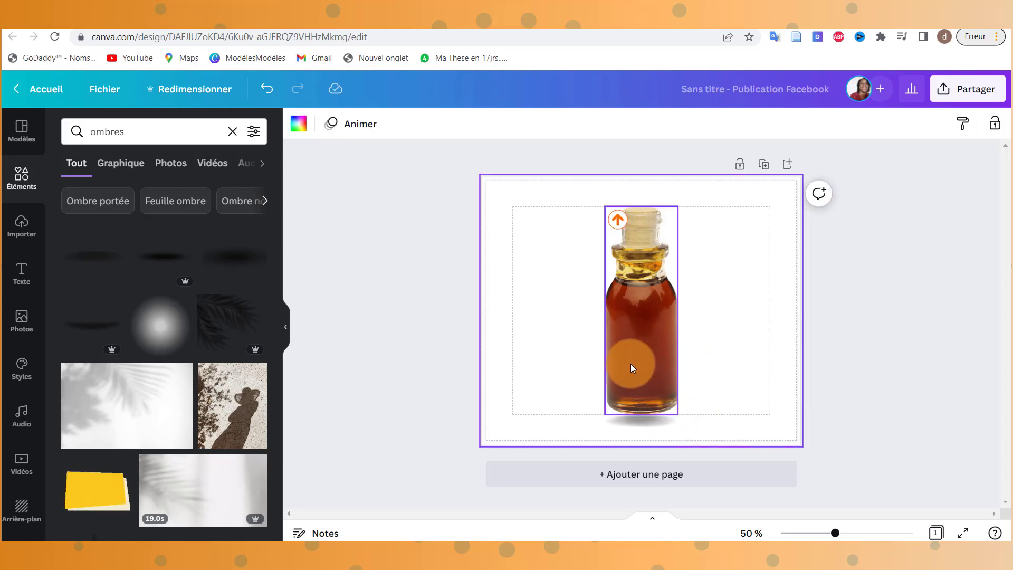
click(660, 423)
click(940, 124)
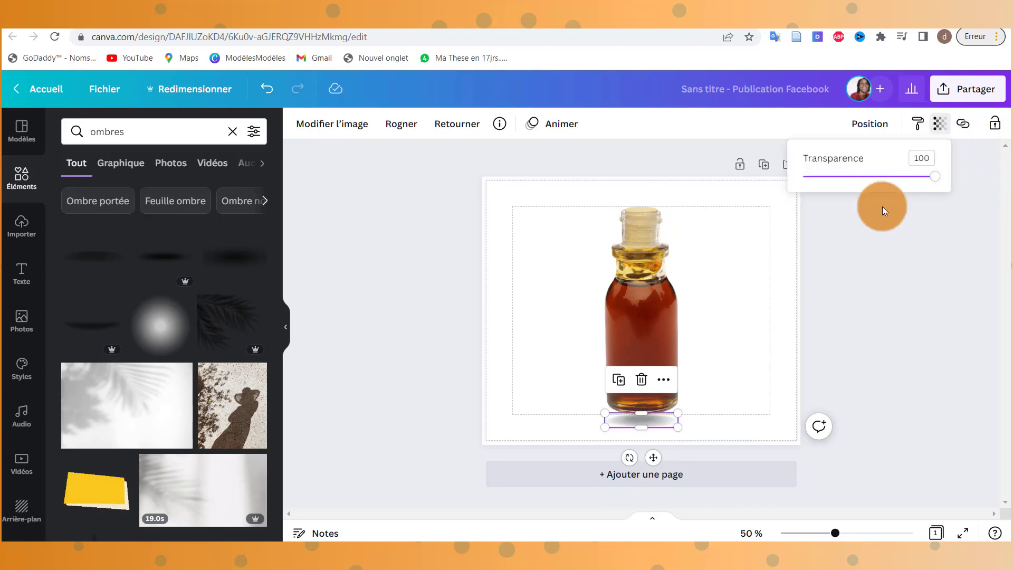
mouse_move(937, 178)
mouse_down()
mouse_move(887, 193)
mouse_move(917, 188)
mouse_up()
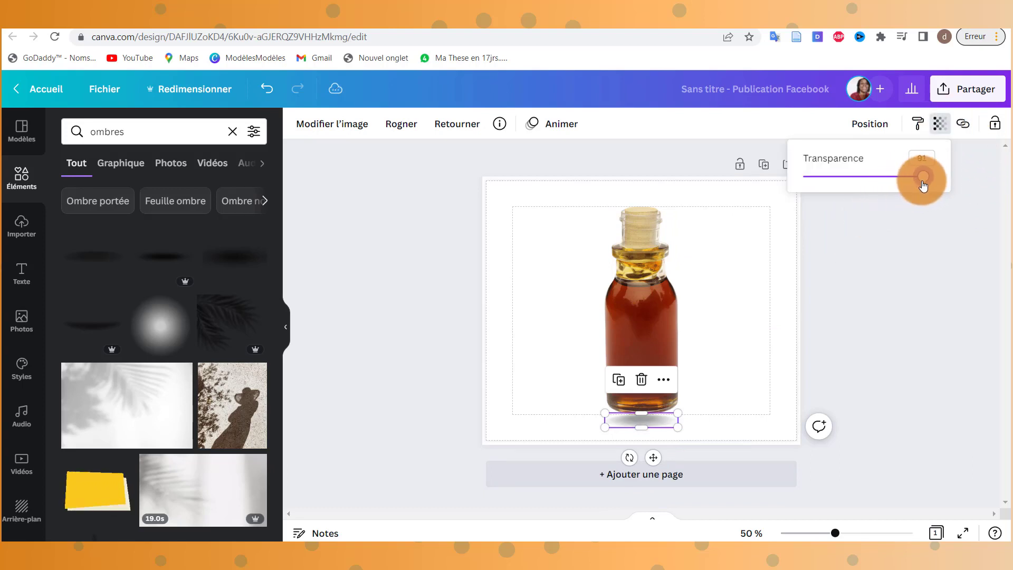
click(752, 301)
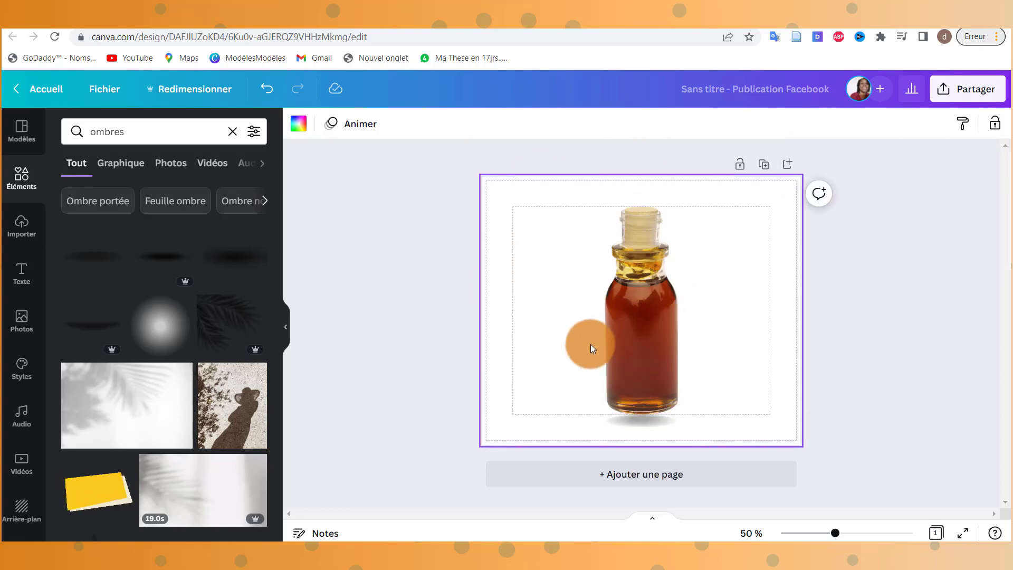
Add a leafy shadow overlay, rotate it and move it to the upper left.
scroll(95, 470, down, 1)
scroll(86, 429, down, 3)
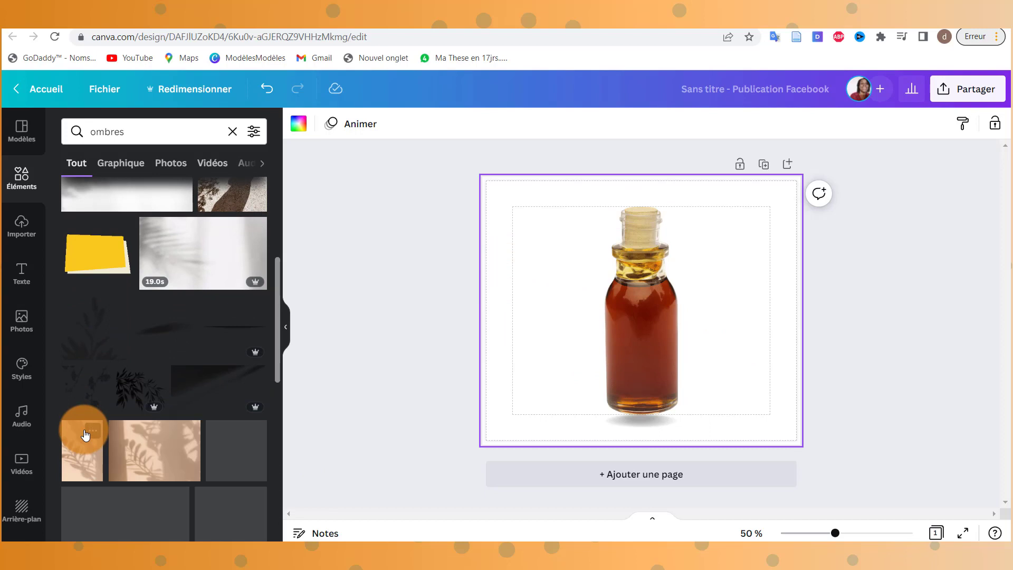
click(88, 347)
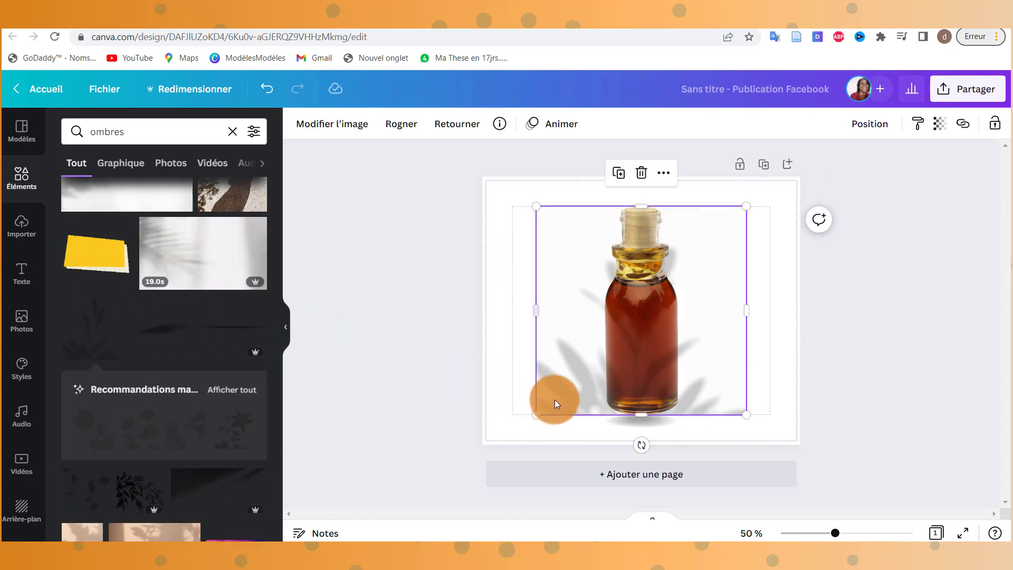
mouse_move(641, 445)
mouse_down()
mouse_move(504, 365)
mouse_move(510, 347)
mouse_up()
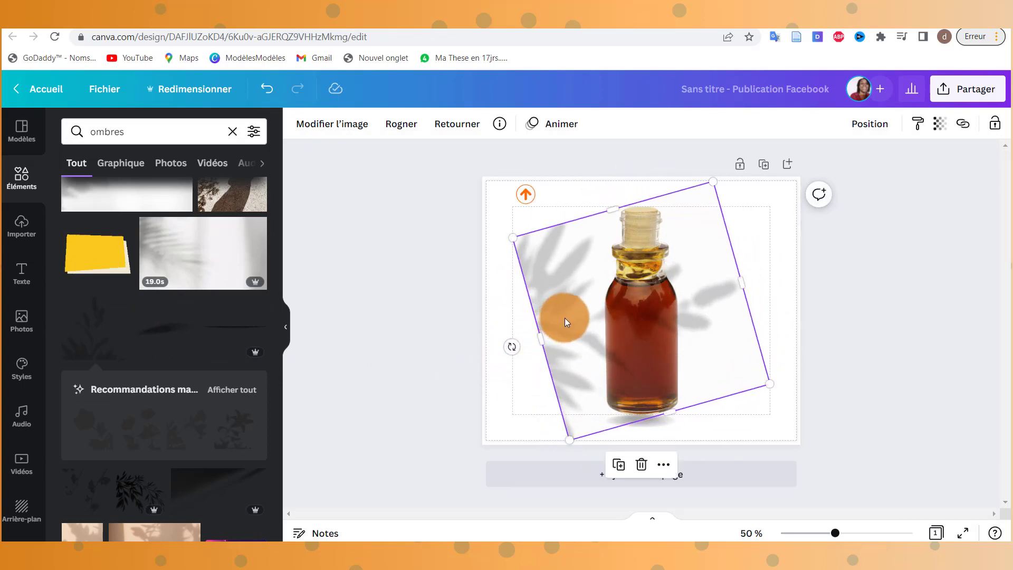
drag(564, 317, 519, 261)
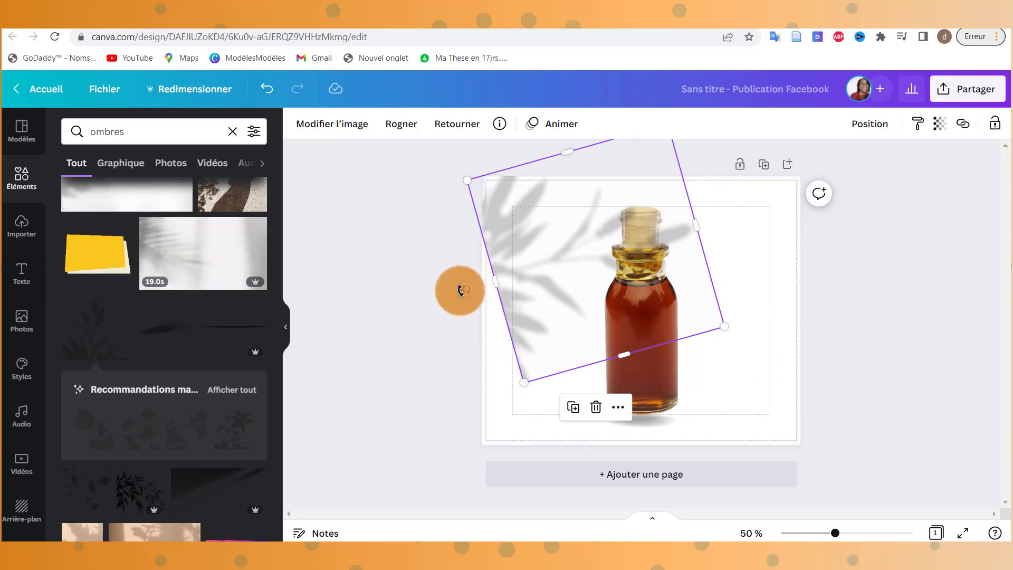
drag(466, 289, 472, 226)
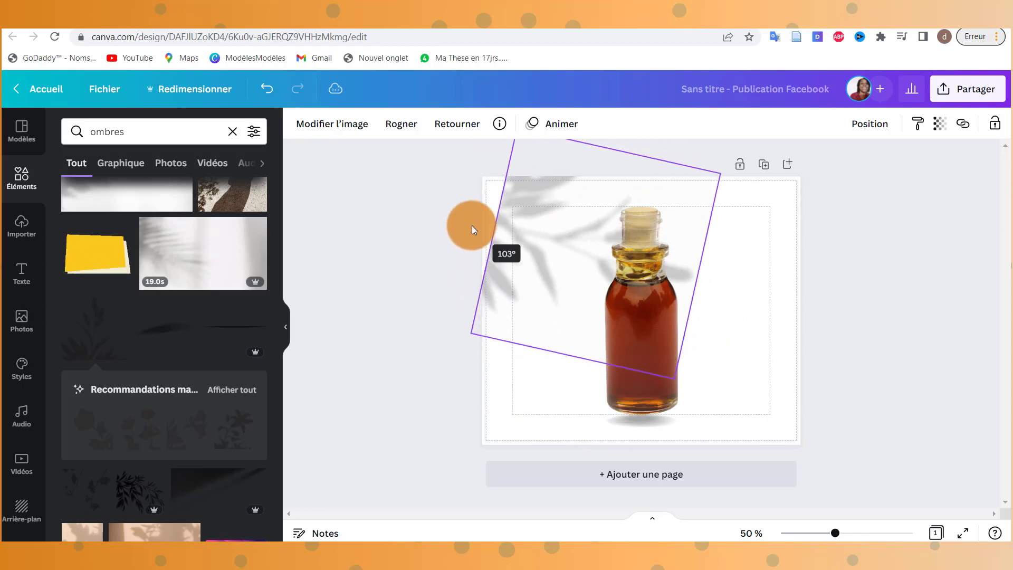
drag(542, 254, 532, 252)
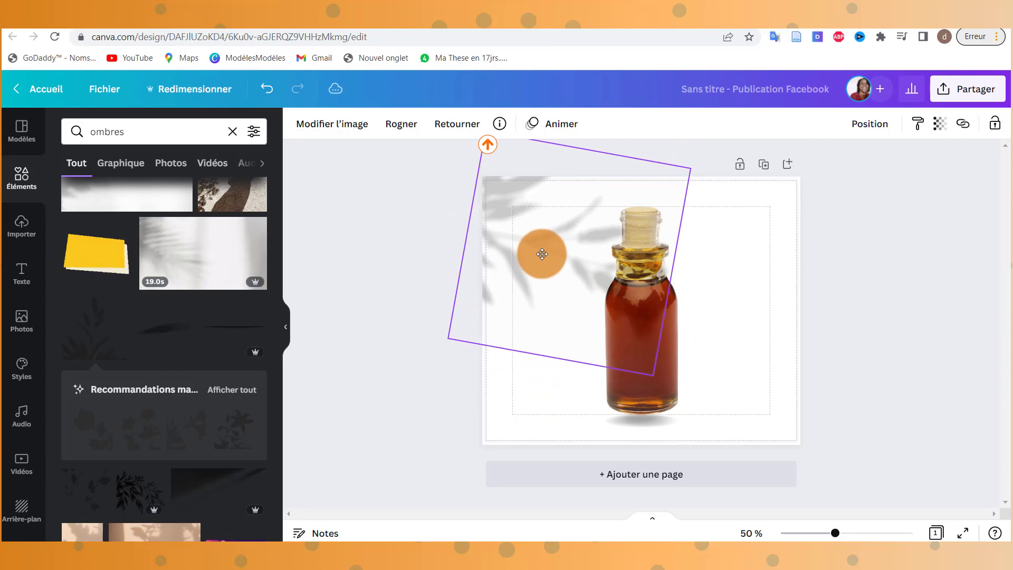
Send the leaf shadow behind the bottle with Position > Arrière.
click(867, 127)
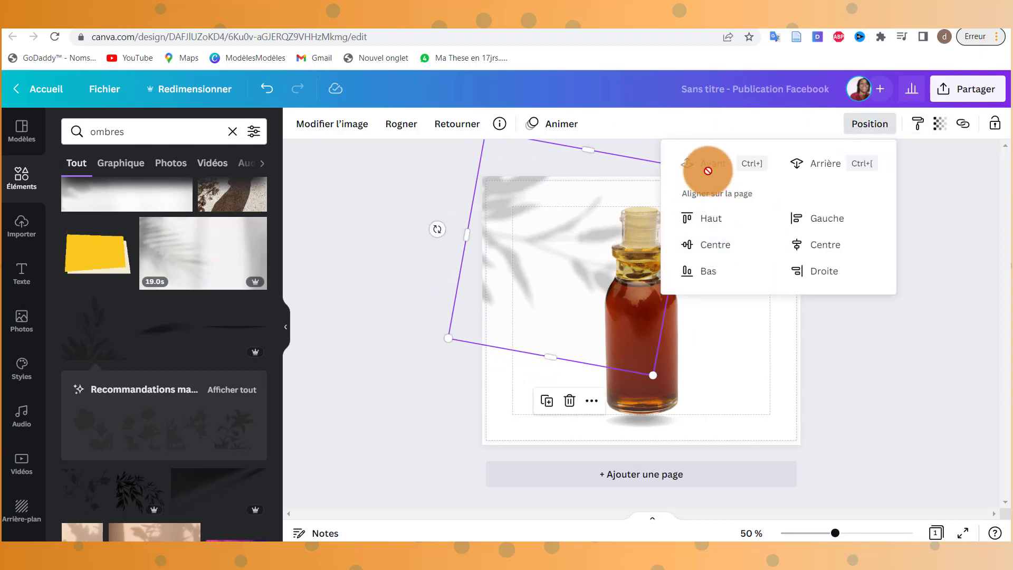
click(825, 163)
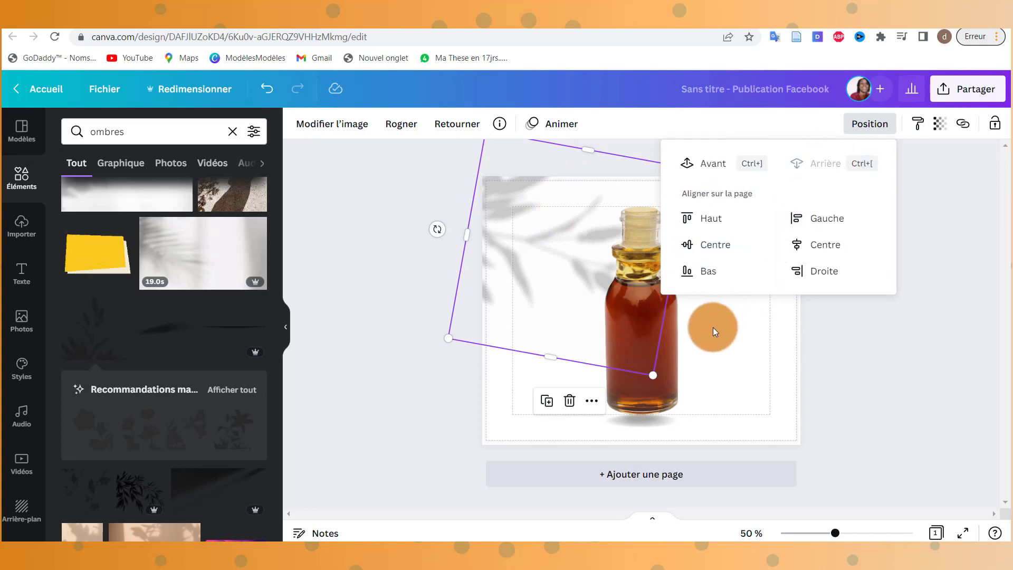
click(720, 335)
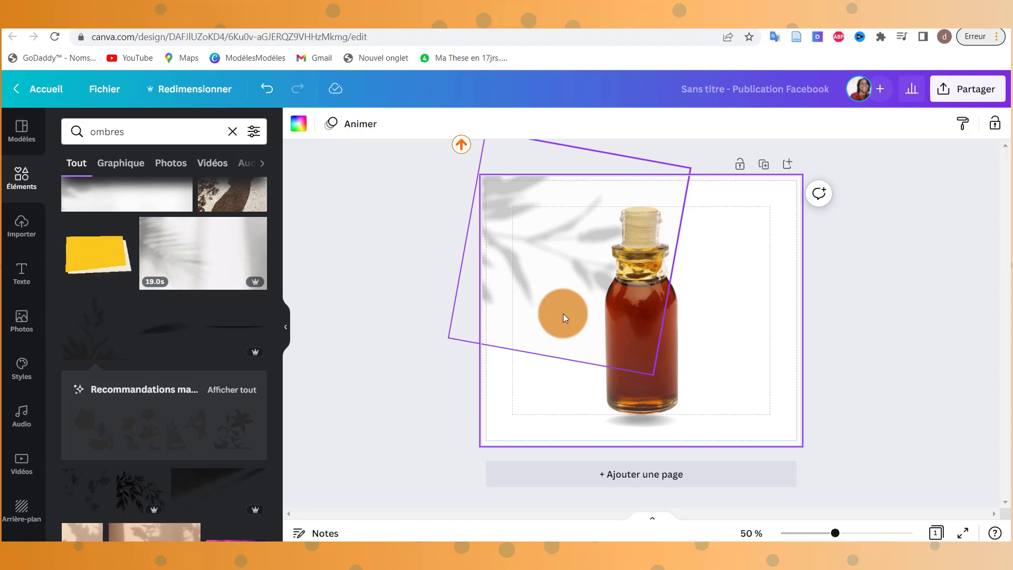
Add a blank second page to the design.
click(638, 489)
click(587, 274)
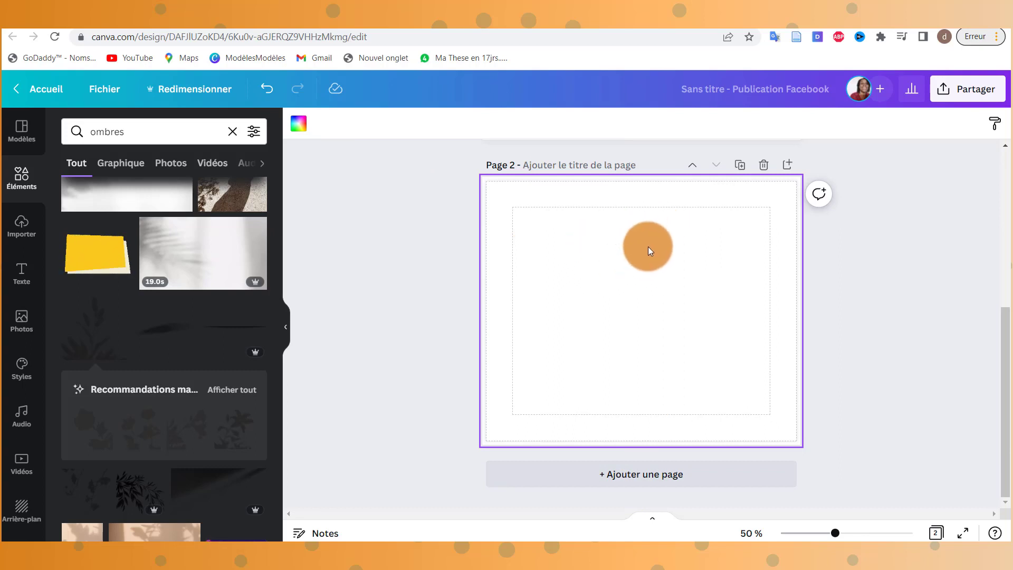
scroll(650, 242, up, 3)
scroll(697, 232, up, 3)
Set Page 1's background colour to bright cyan #18D6EB.
click(776, 200)
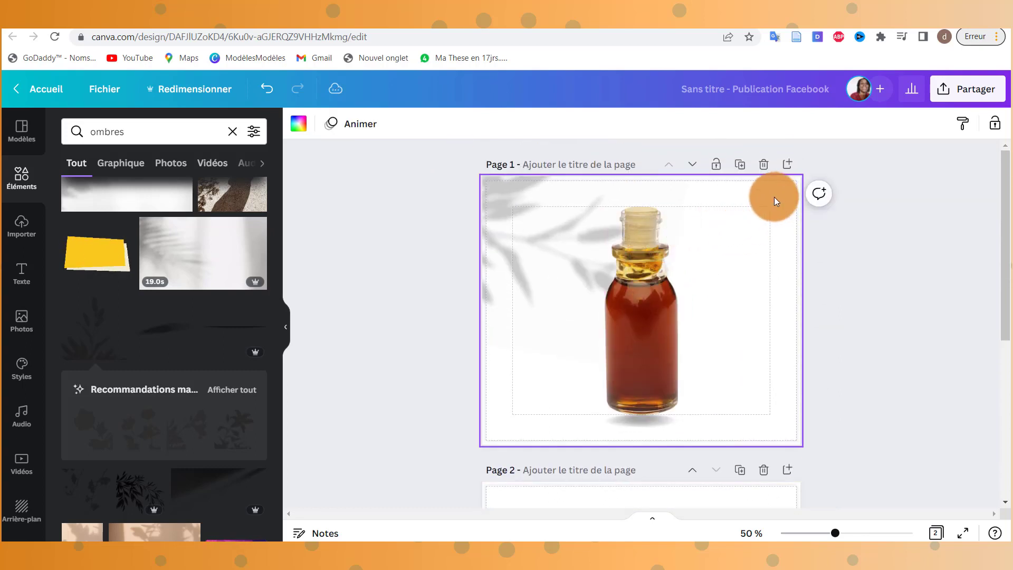
click(299, 124)
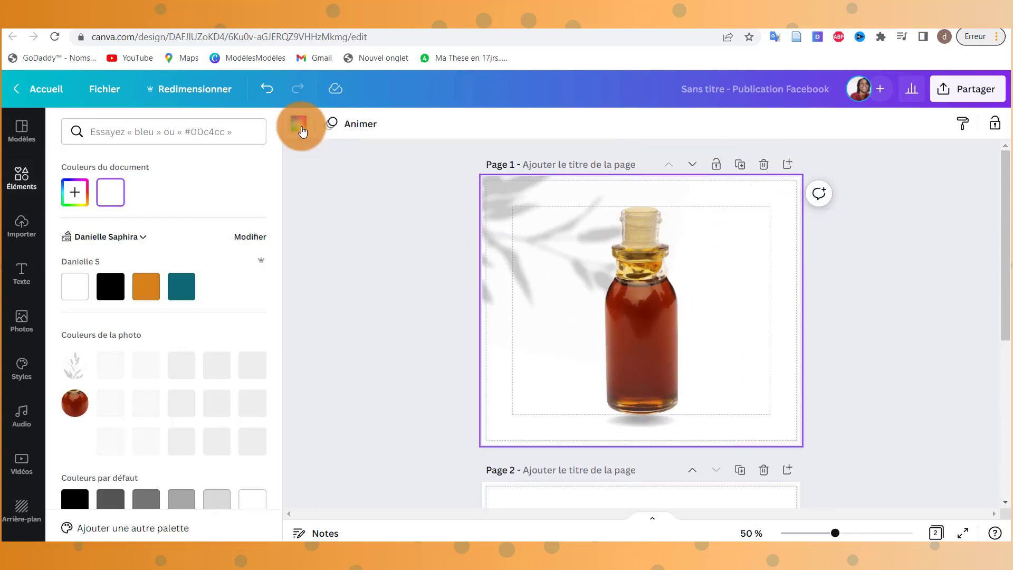
click(172, 293)
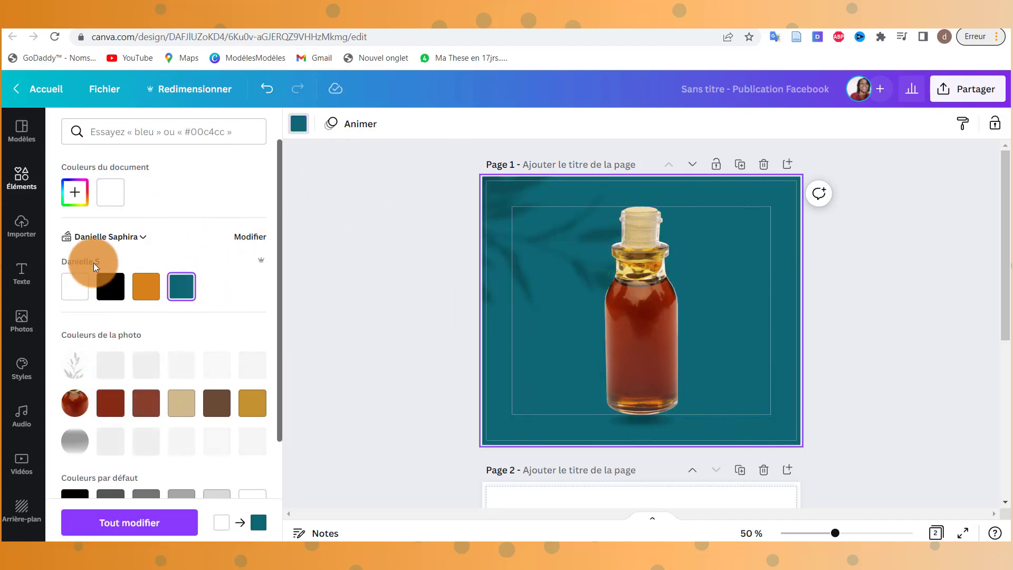
click(74, 192)
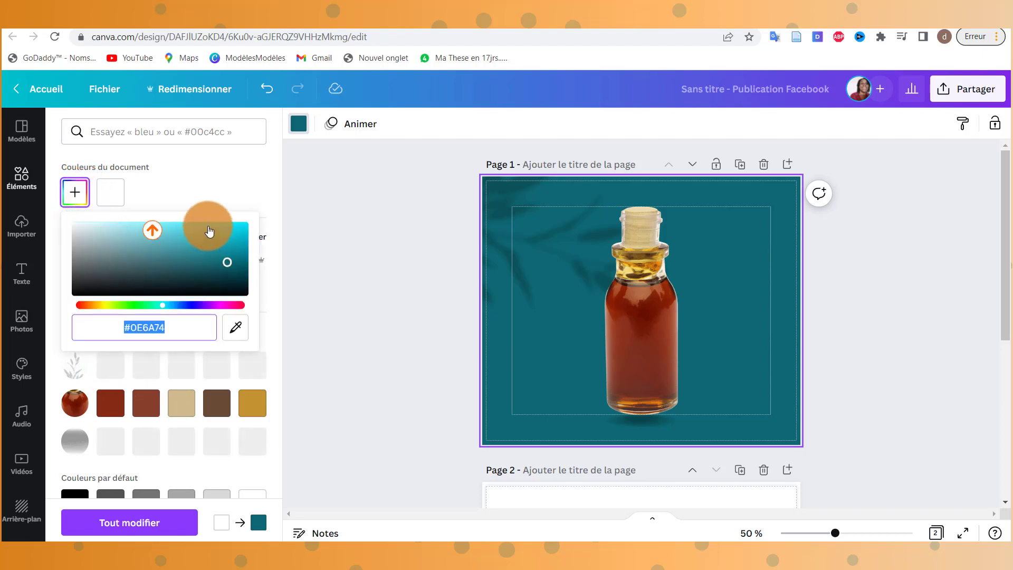
click(231, 227)
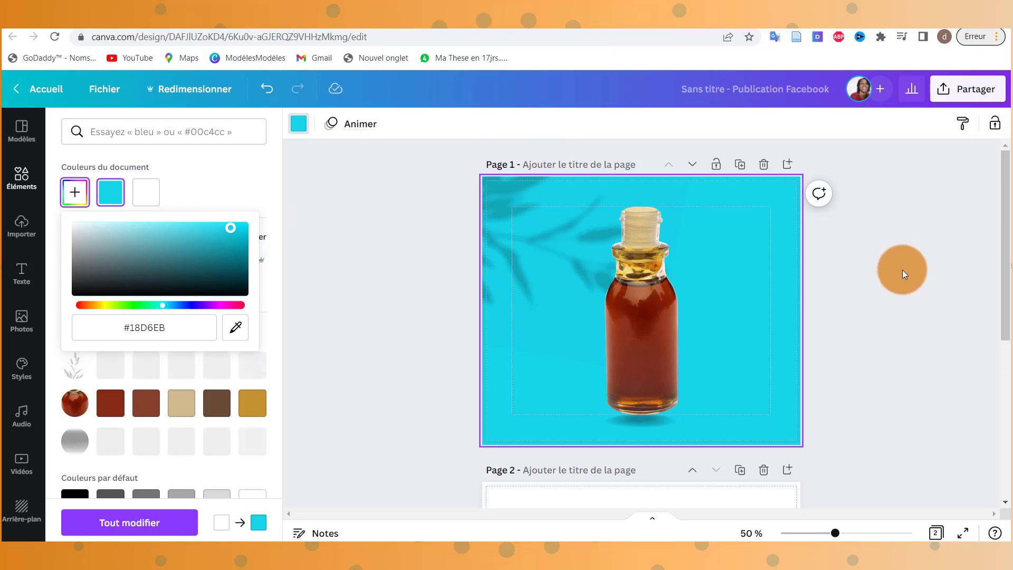
Select empty page 2 and return to the 'ombres' element results.
scroll(902, 270, down, 5)
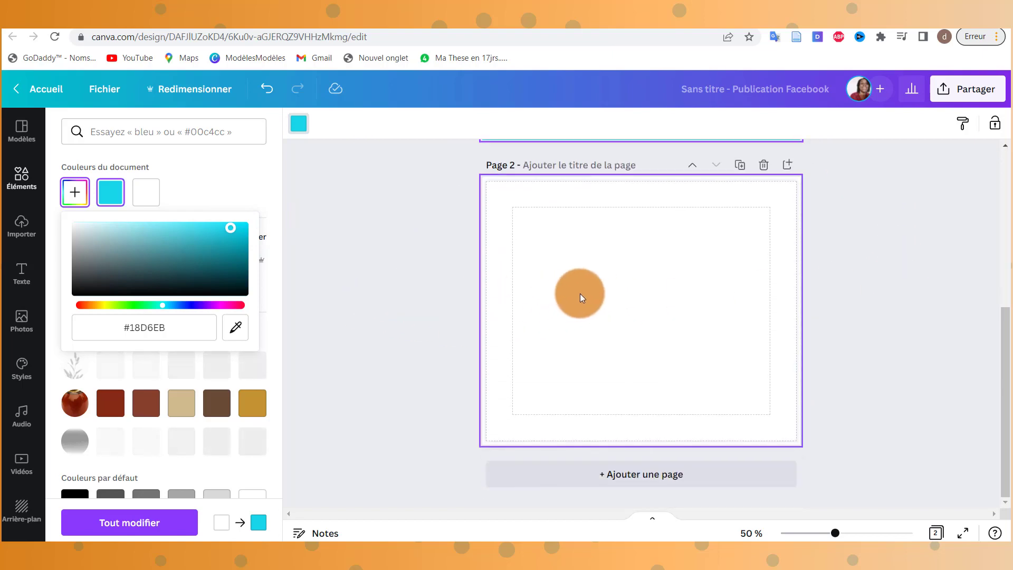
click(581, 294)
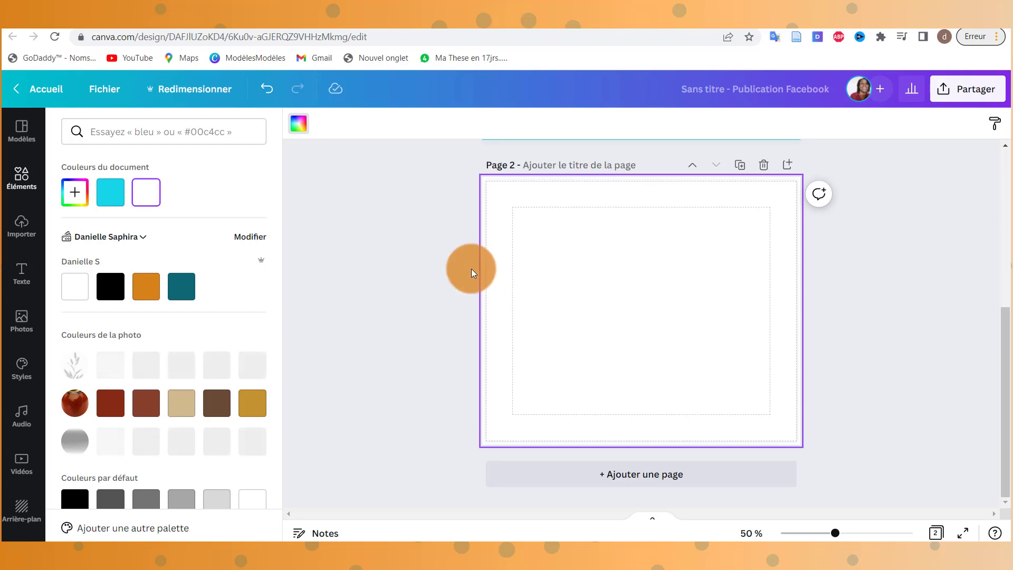
click(21, 227)
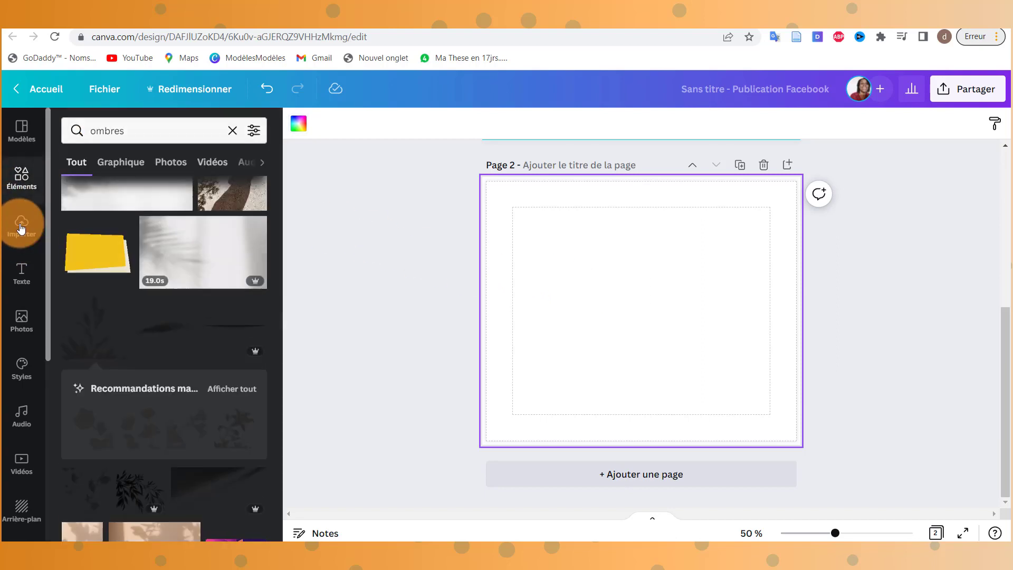
Upload the downloaded Total Quartz 5W30 motor-oil PNG and place it on page 2.
click(21, 227)
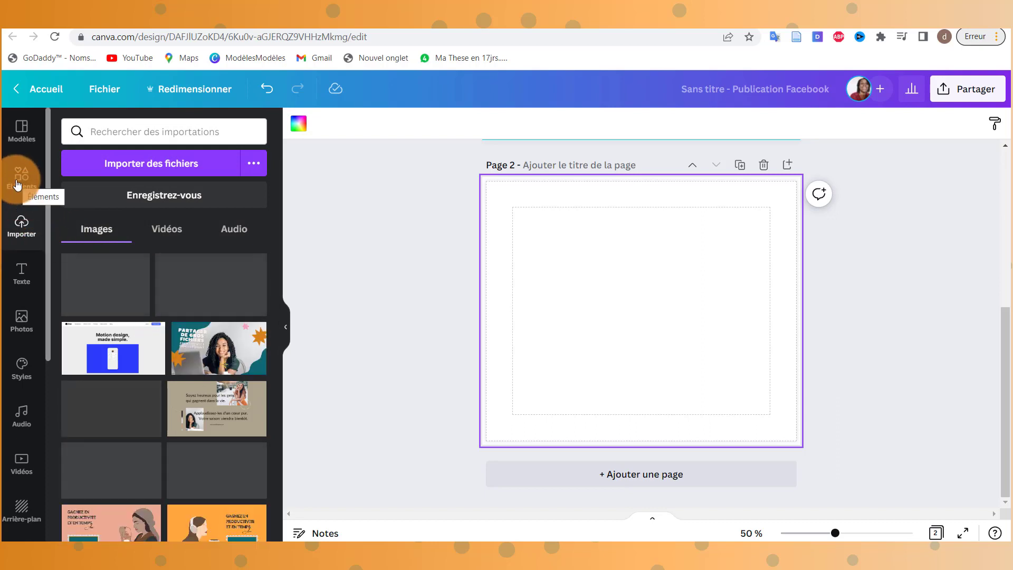
scroll(168, 350, down, 3)
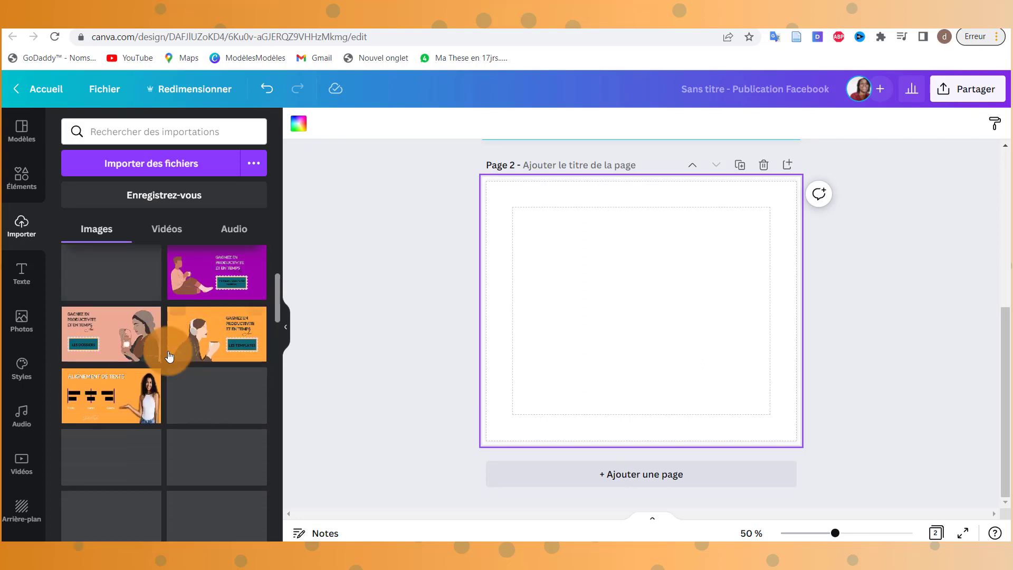
scroll(169, 357, down, 1)
scroll(170, 357, down, 3)
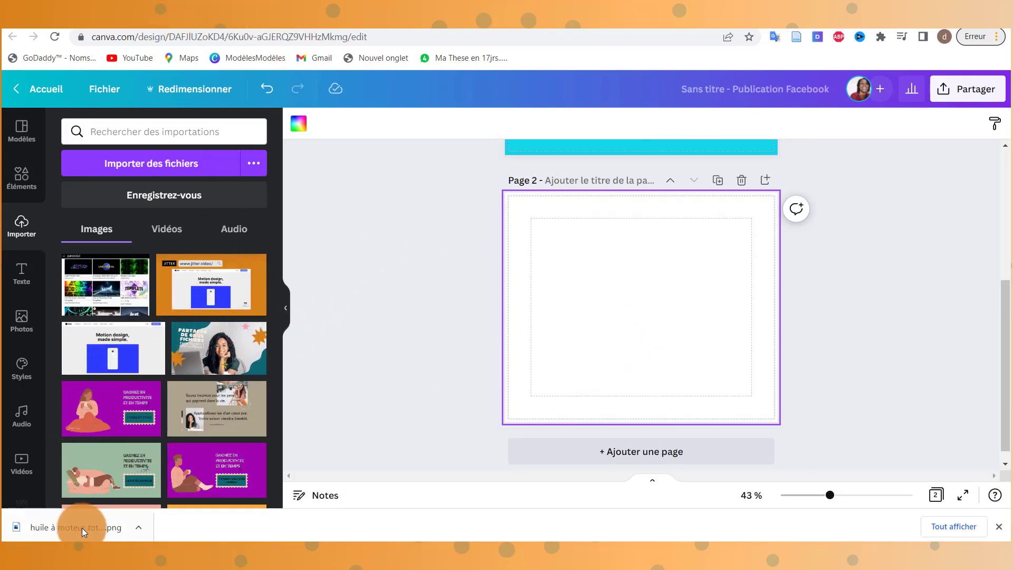
drag(82, 527, 166, 301)
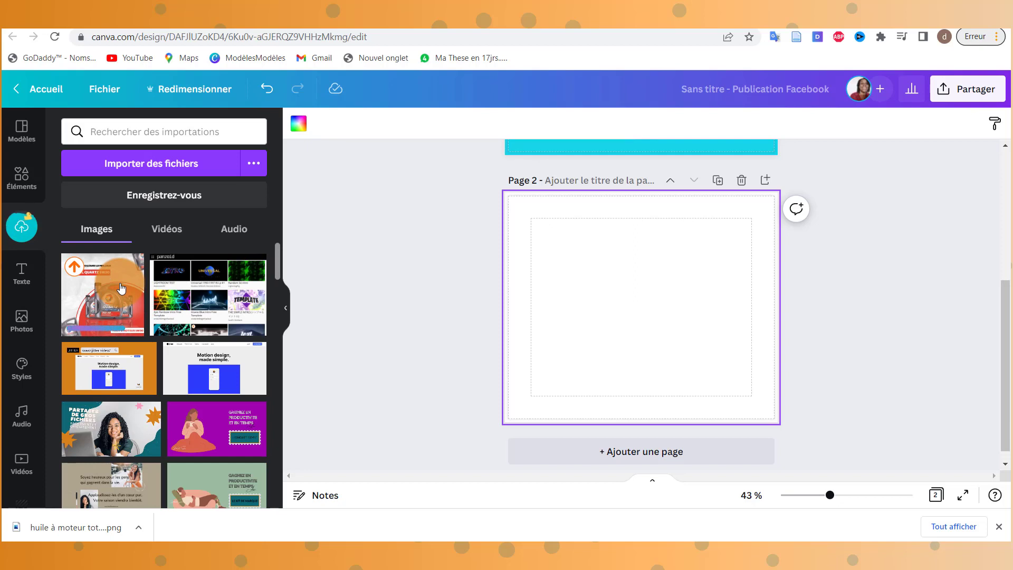
click(102, 290)
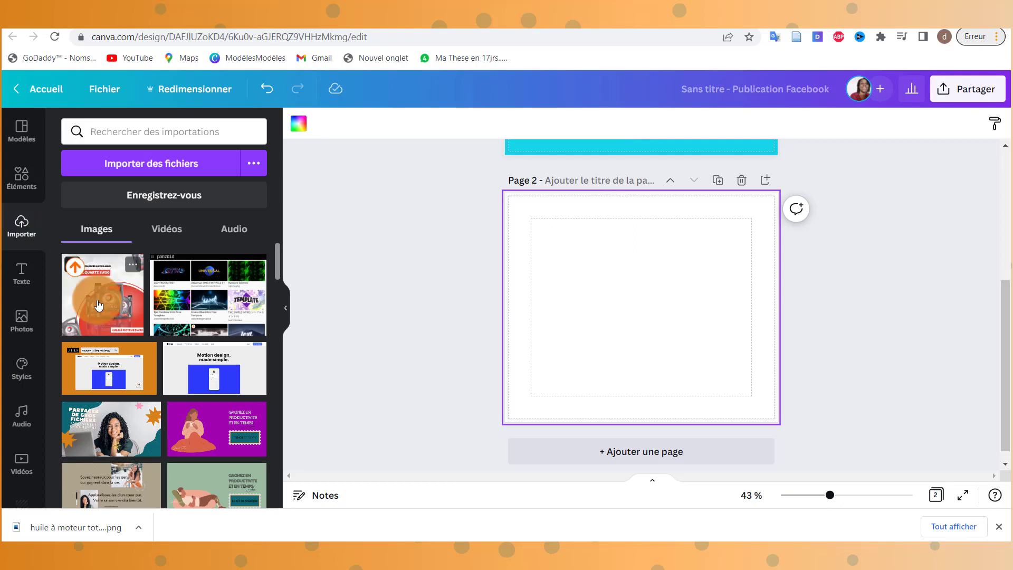
click(98, 304)
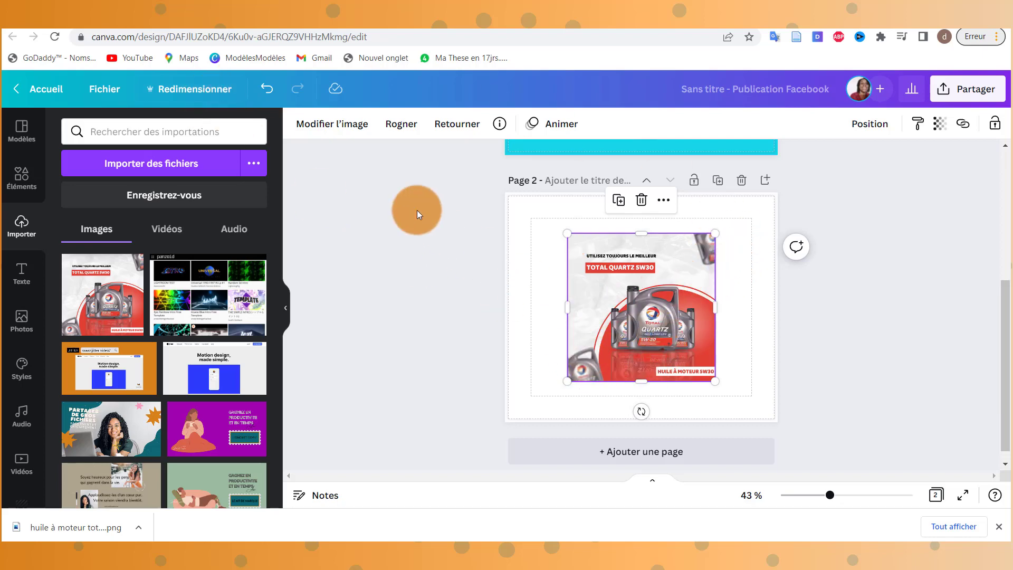
Apply the Déposer drop shadow to the Total Quartz image on page 2.
click(340, 124)
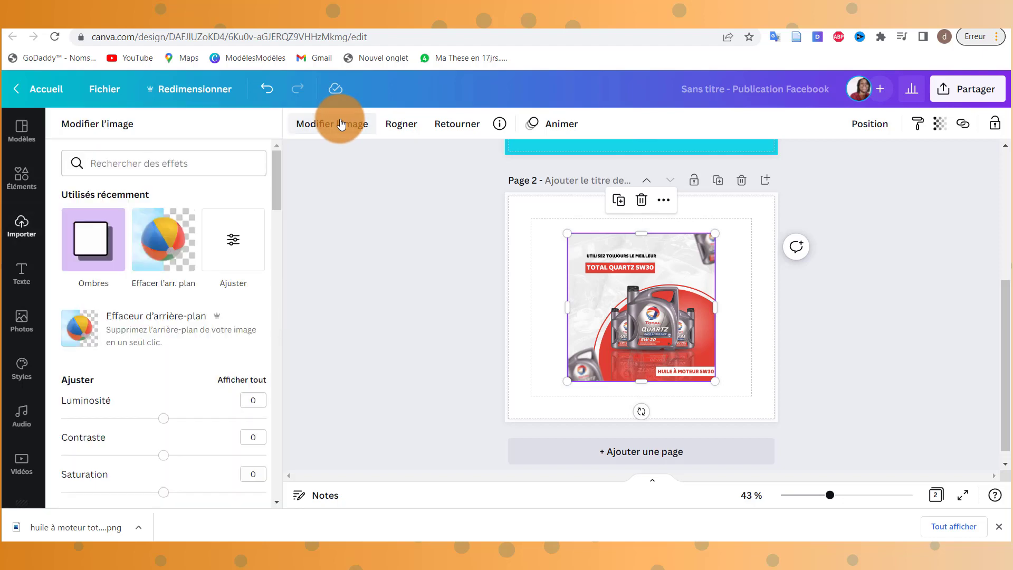
click(98, 253)
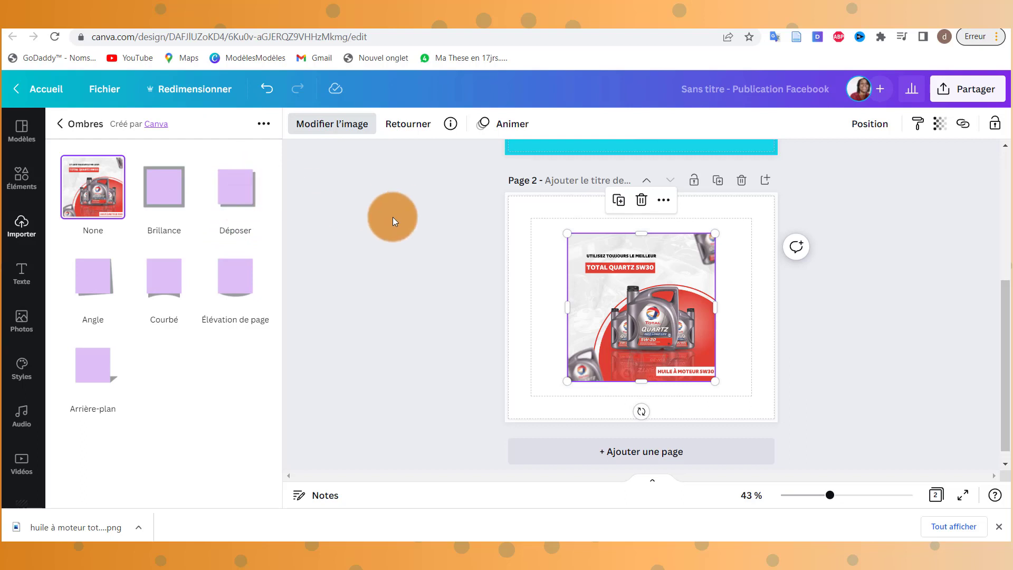
click(242, 191)
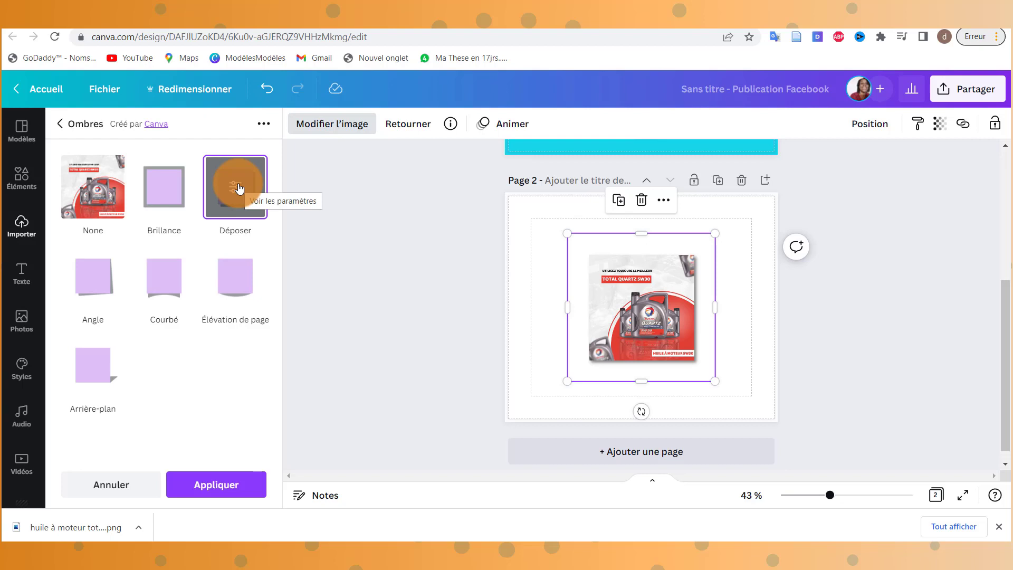
Reopen the drop-shadow settings and try the Bas and En bas à gauche directions.
click(239, 189)
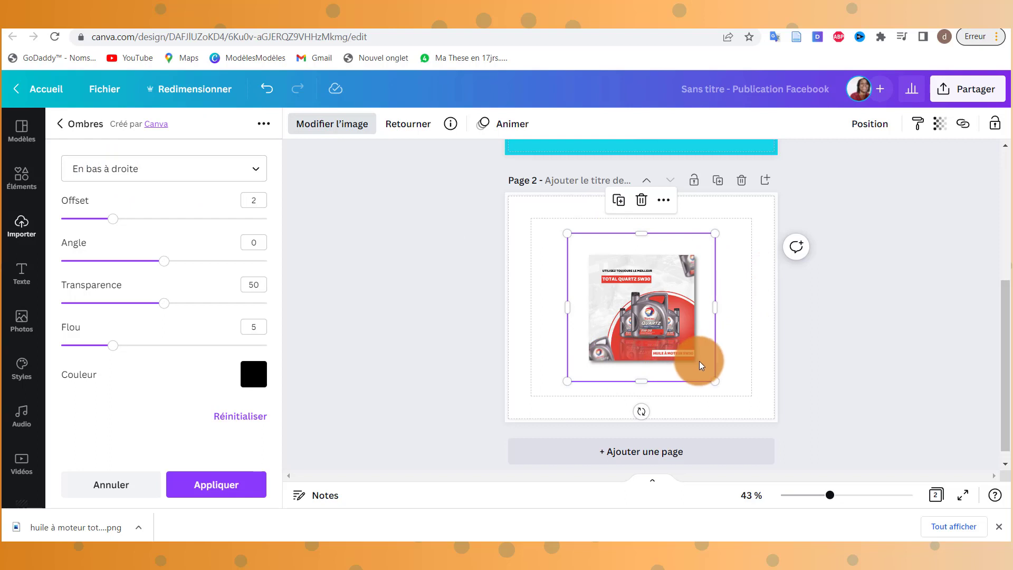
click(257, 174)
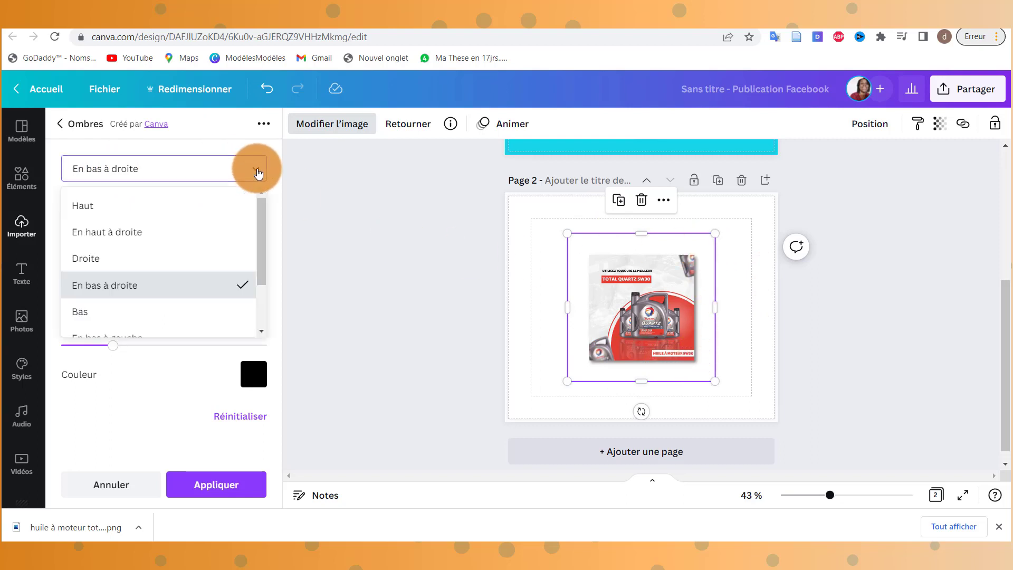
click(119, 313)
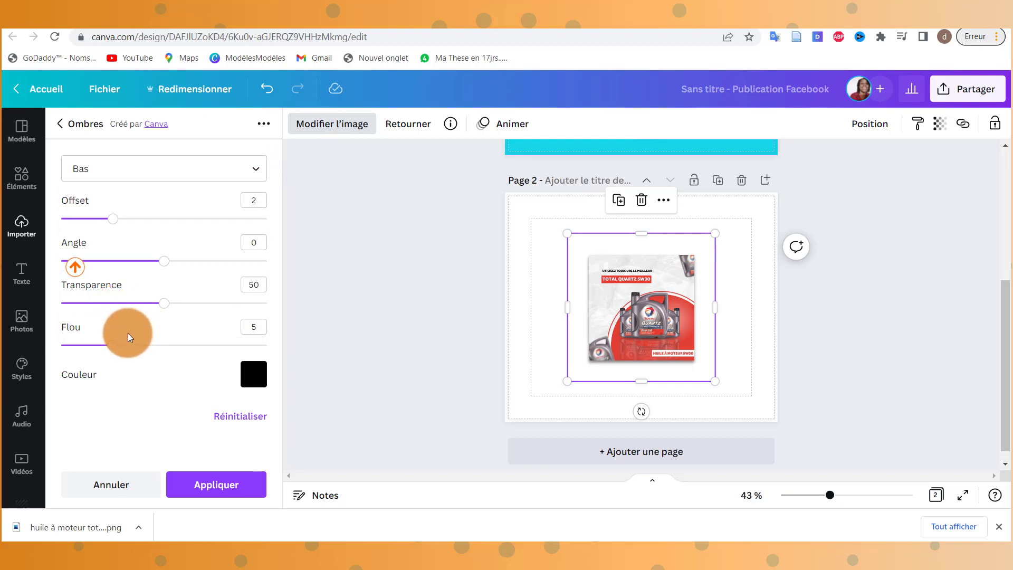
click(255, 169)
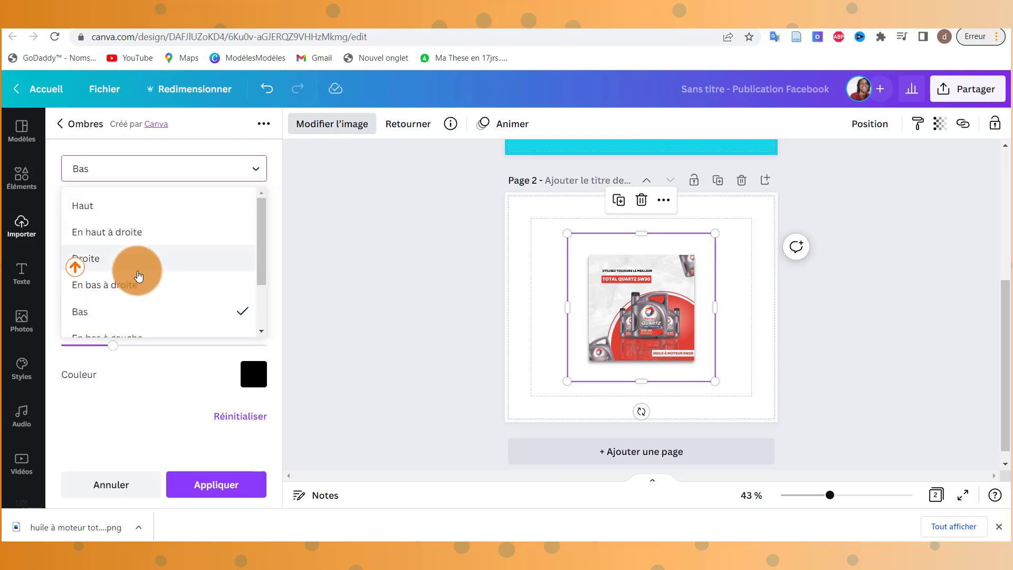
scroll(136, 270, down, 2)
click(135, 268)
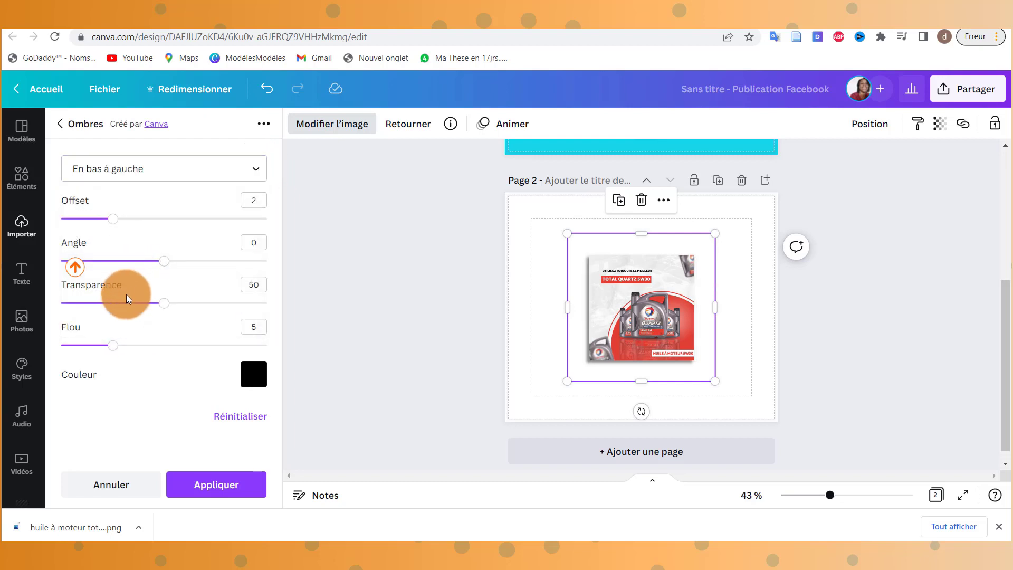
Try the En haut à droite and Gauche directions, then return the shadow to En bas à droite.
click(265, 170)
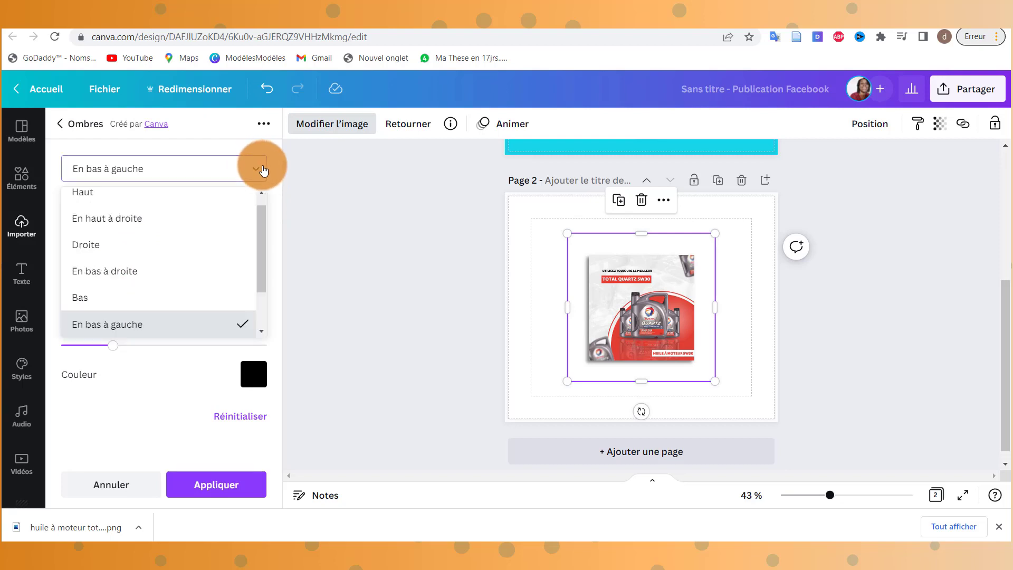
click(136, 228)
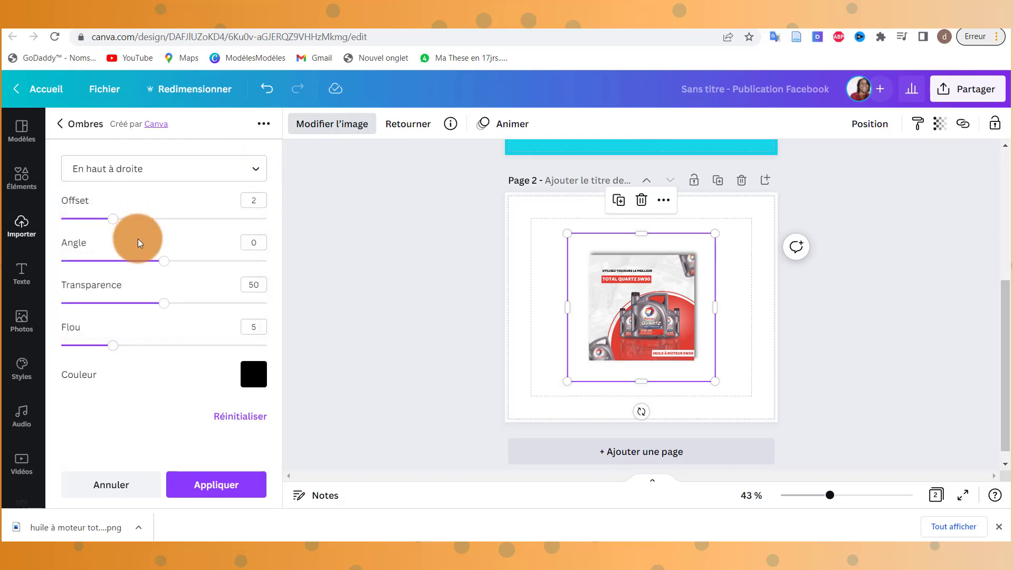
click(257, 172)
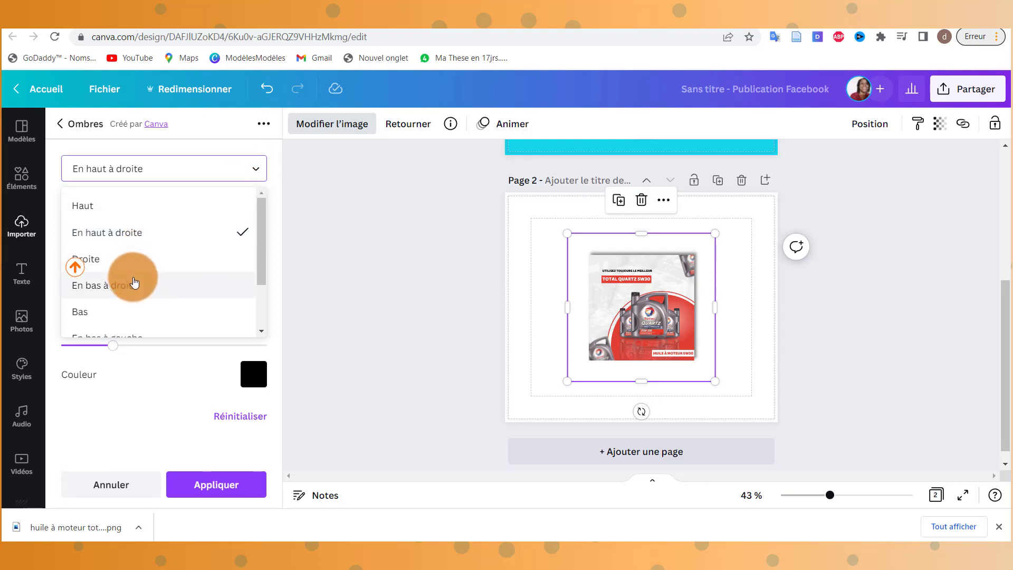
scroll(132, 294, down, 2)
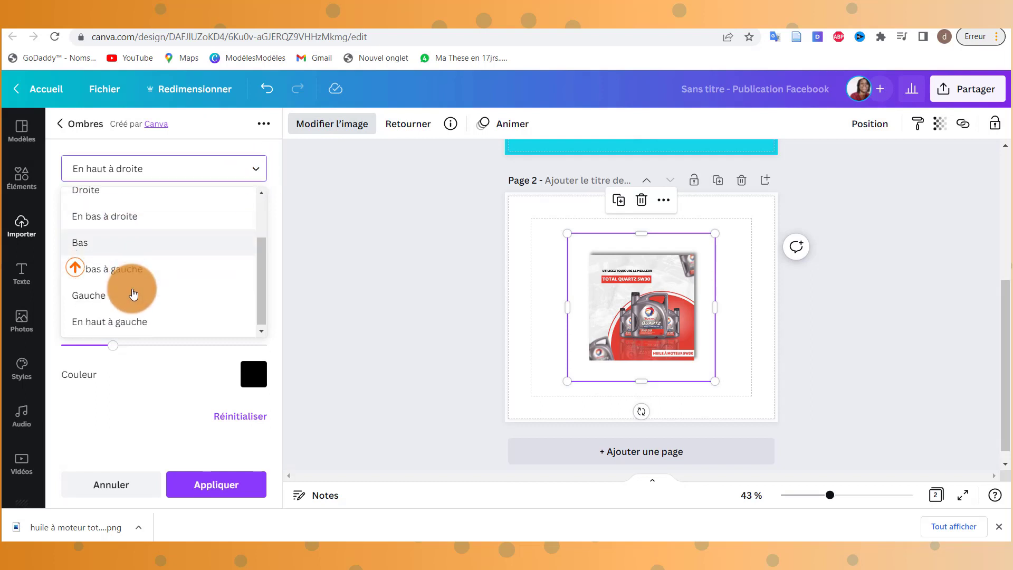
click(105, 293)
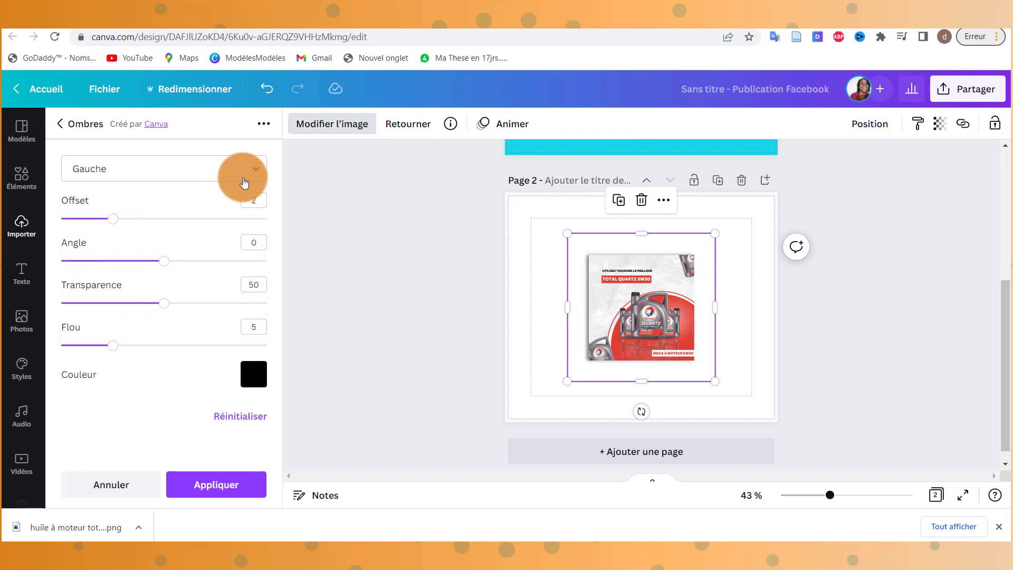
click(257, 170)
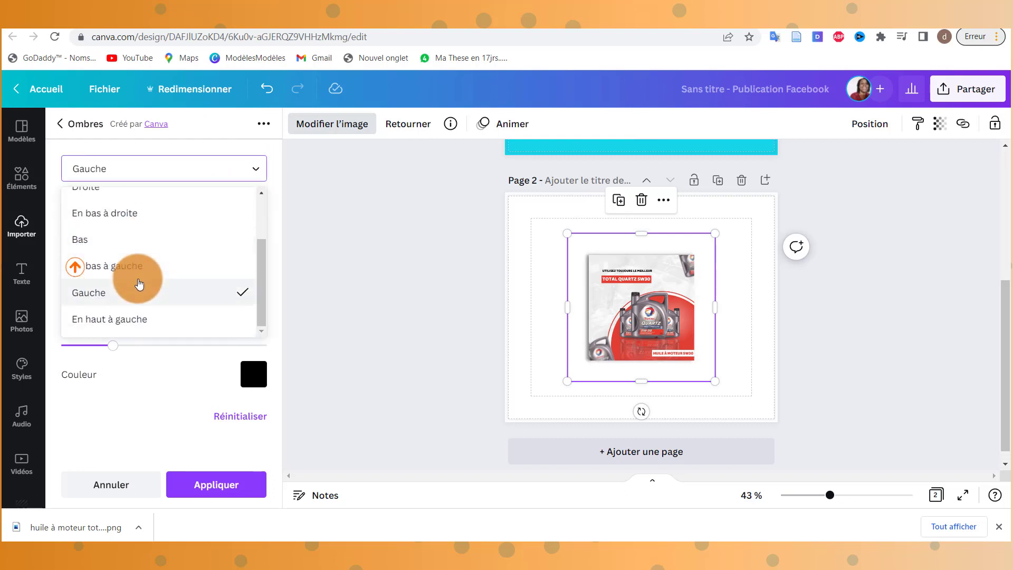
click(138, 211)
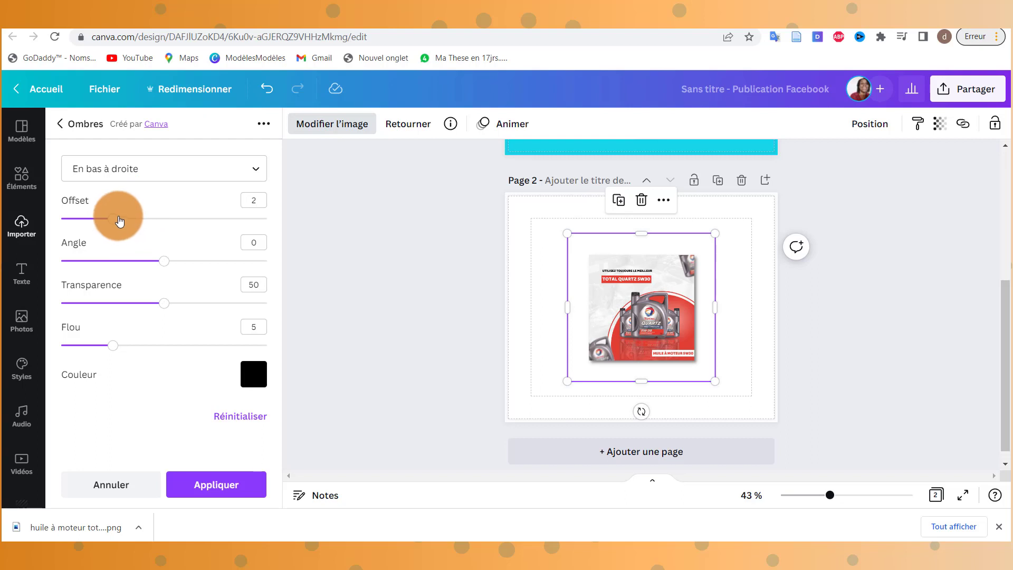
Set the drop shadow offset to 3 and, after testing several angles, leave the angle at 1.
mouse_move(120, 221)
mouse_down()
mouse_move(206, 246)
mouse_move(272, 239)
mouse_move(98, 228)
mouse_move(135, 230)
mouse_up()
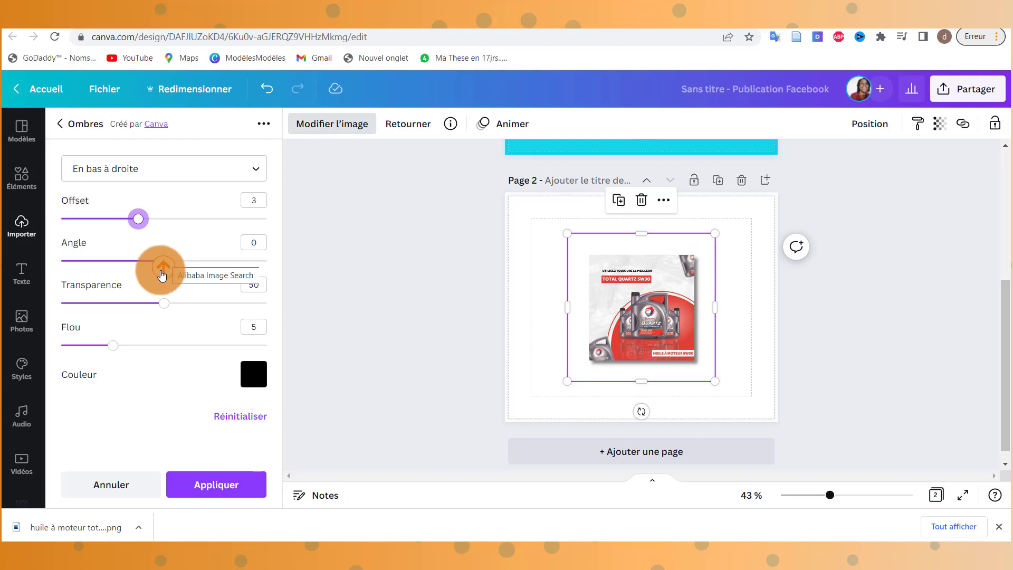
drag(155, 269, 216, 264)
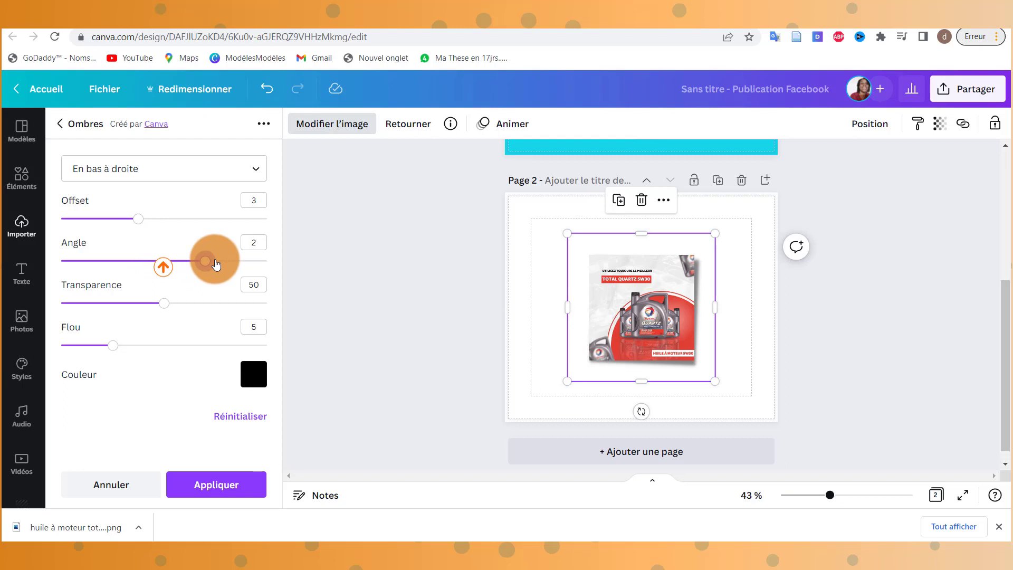
drag(216, 263, 159, 273)
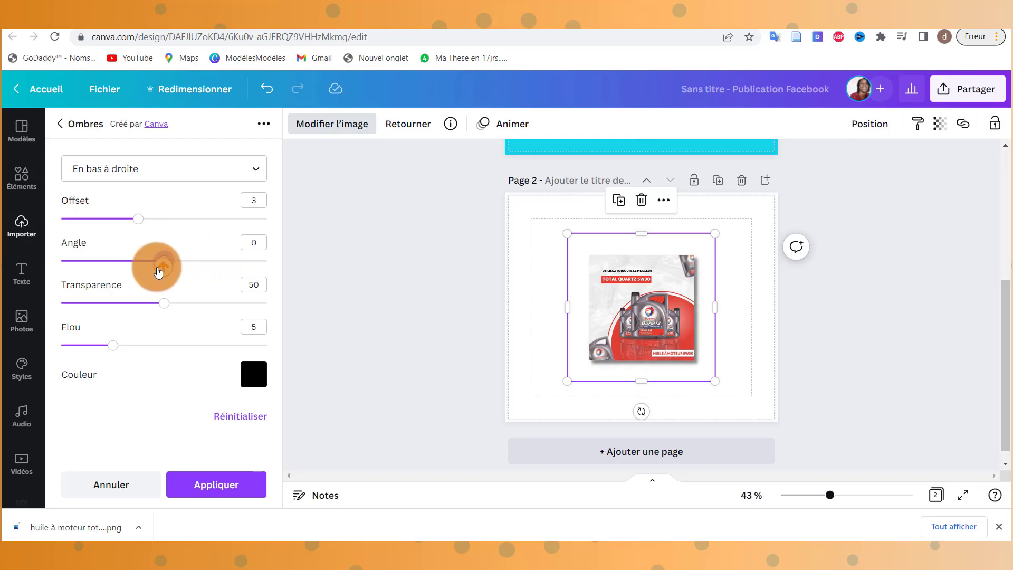
drag(163, 267, 222, 267)
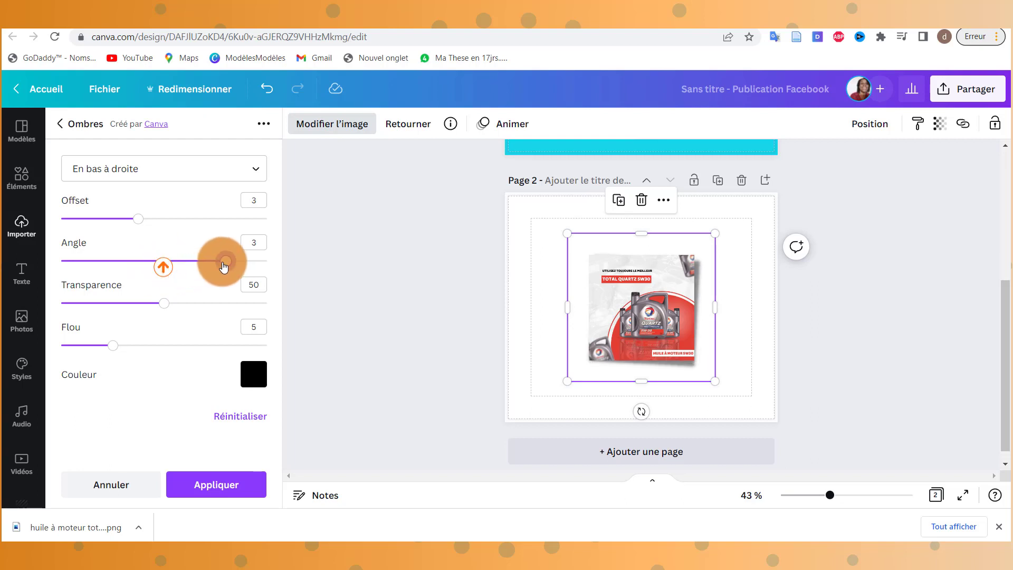
drag(224, 266, 241, 267)
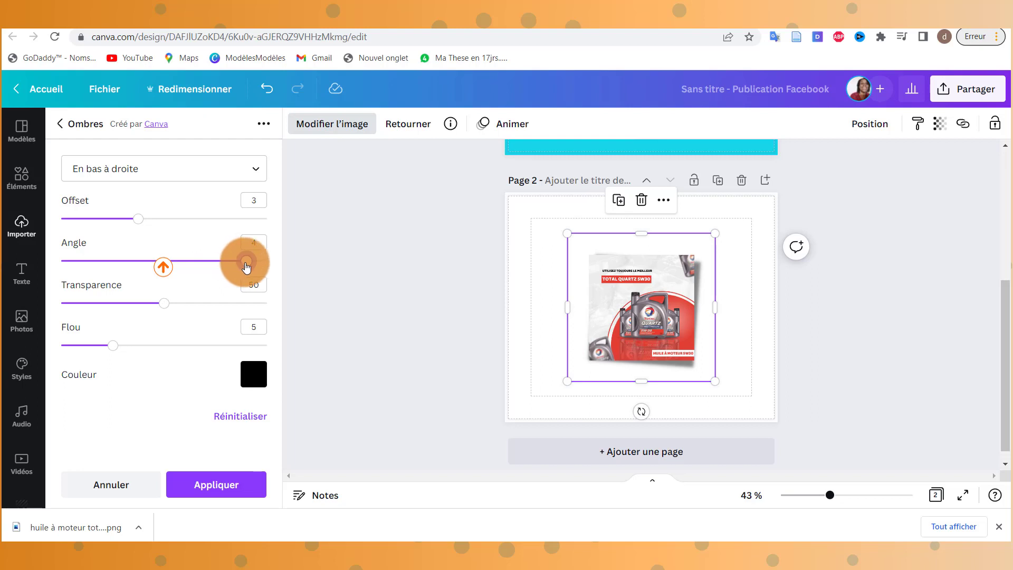
mouse_move(257, 268)
mouse_down()
mouse_move(271, 265)
mouse_move(158, 271)
mouse_move(30, 260)
mouse_move(182, 267)
mouse_up()
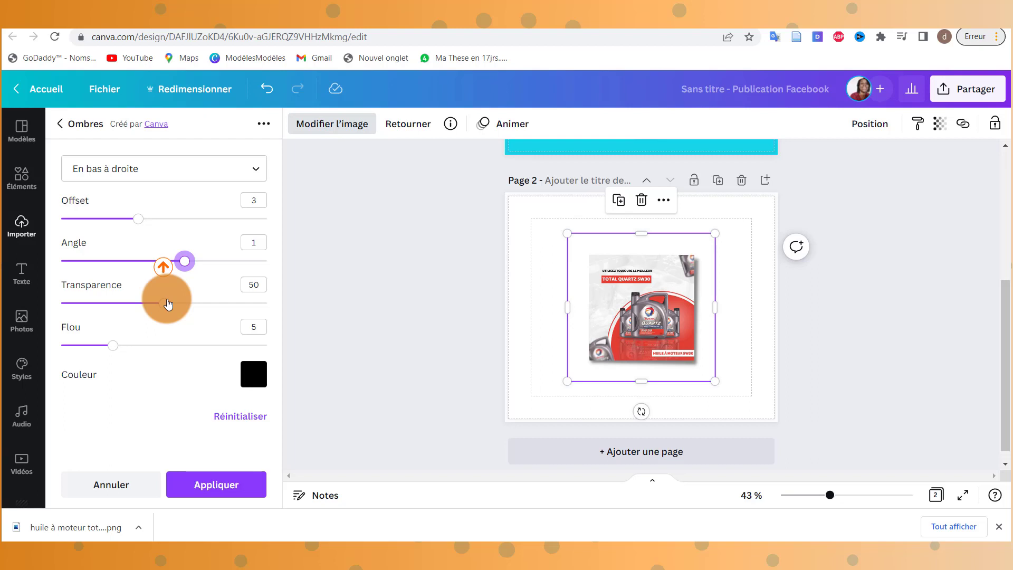
Set the drop shadow transparency to 35 and blur to 7, then apply it.
mouse_move(168, 304)
mouse_down()
mouse_move(269, 323)
mouse_move(83, 324)
mouse_move(134, 324)
mouse_up()
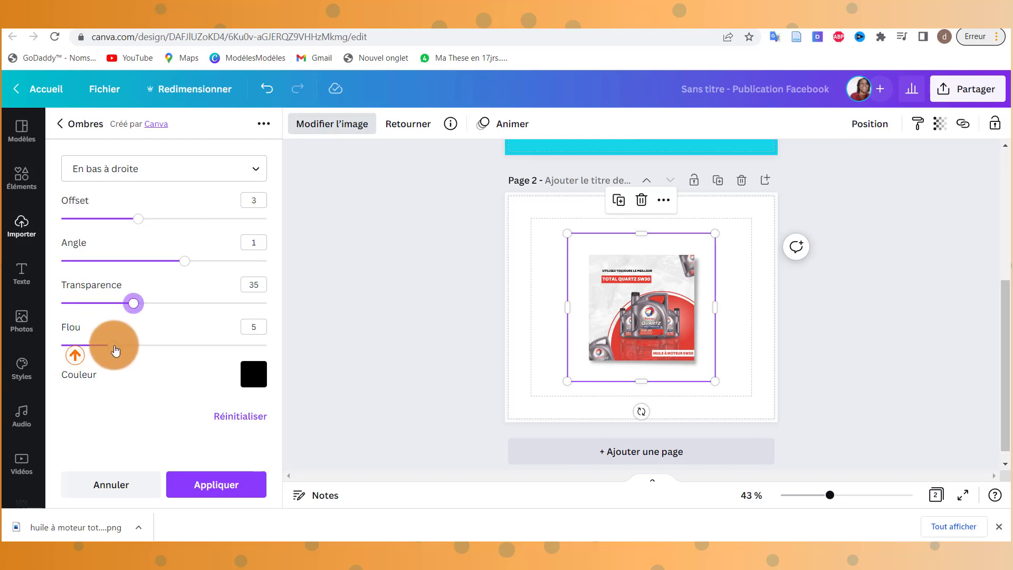
mouse_move(116, 349)
mouse_down()
mouse_move(205, 355)
mouse_move(75, 357)
mouse_move(119, 369)
mouse_move(133, 357)
mouse_move(123, 367)
mouse_up()
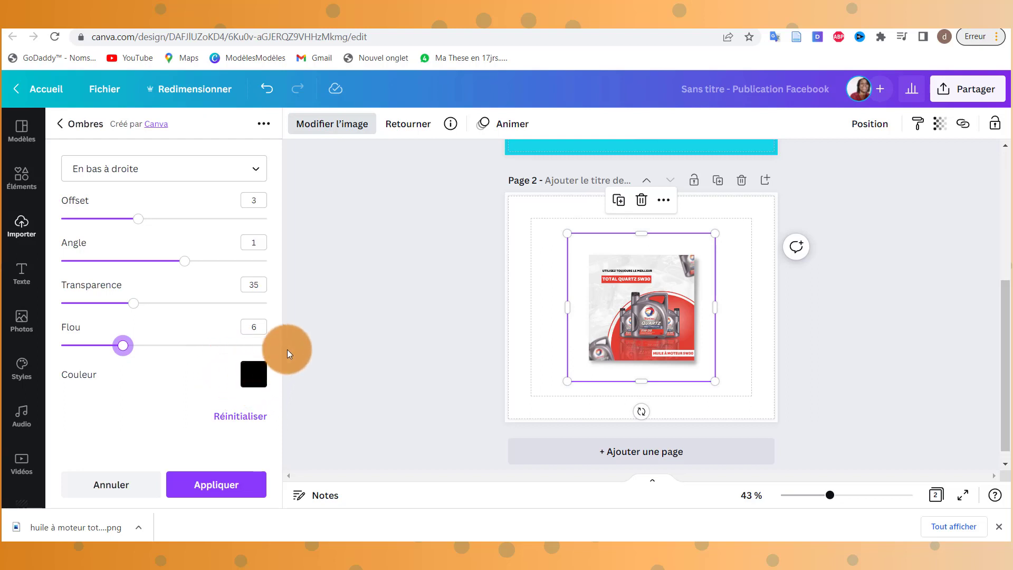
click(126, 348)
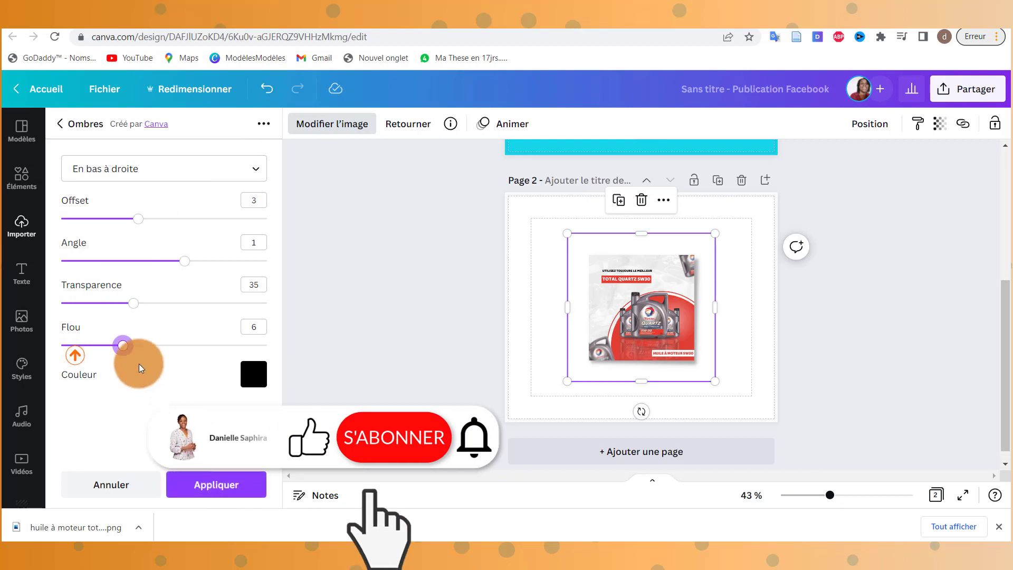
drag(126, 348, 134, 349)
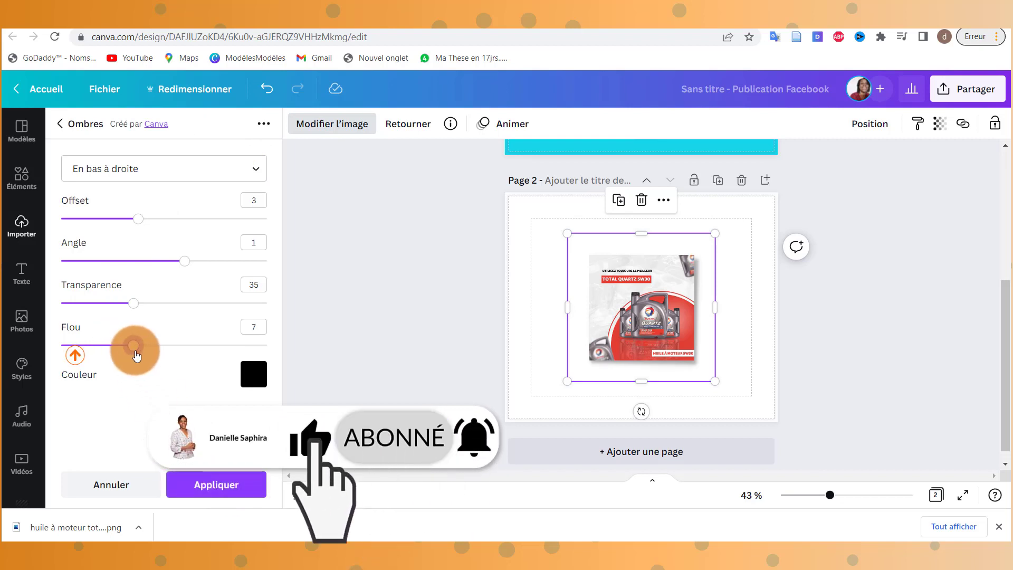
click(236, 488)
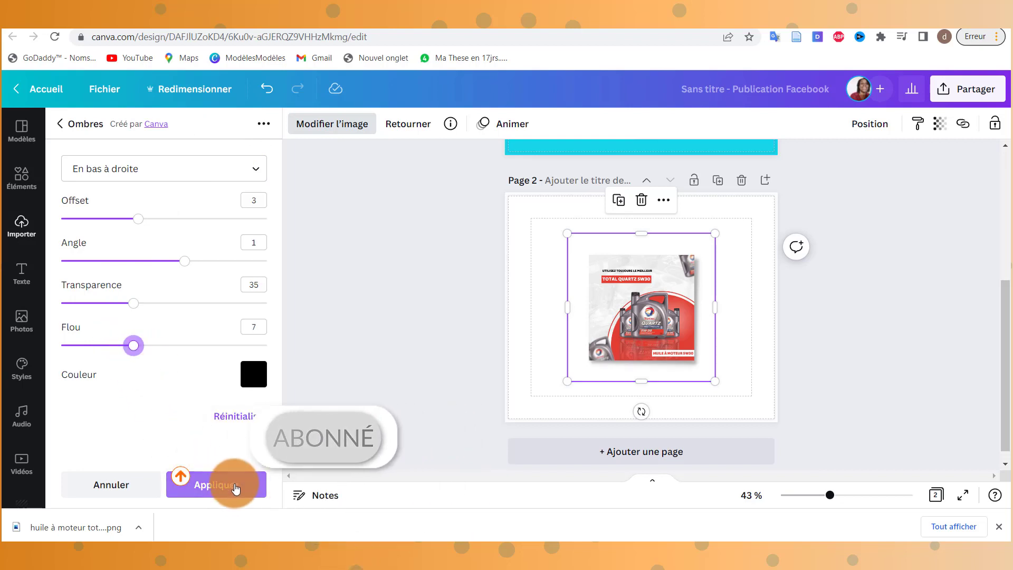
click(236, 488)
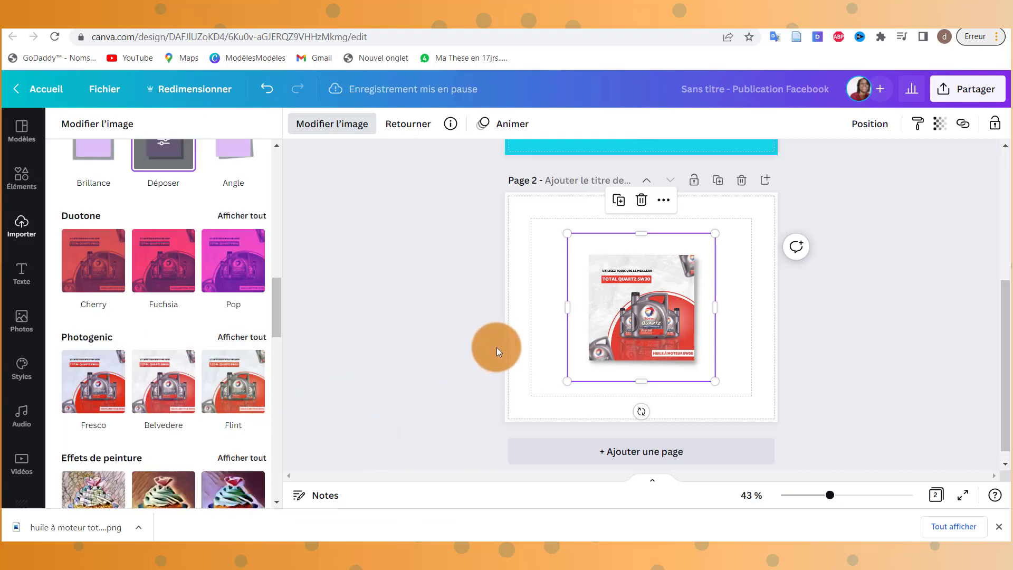
Add page 3 with the uploaded motor-oil image and give it a Brillance glow shadow.
click(640, 450)
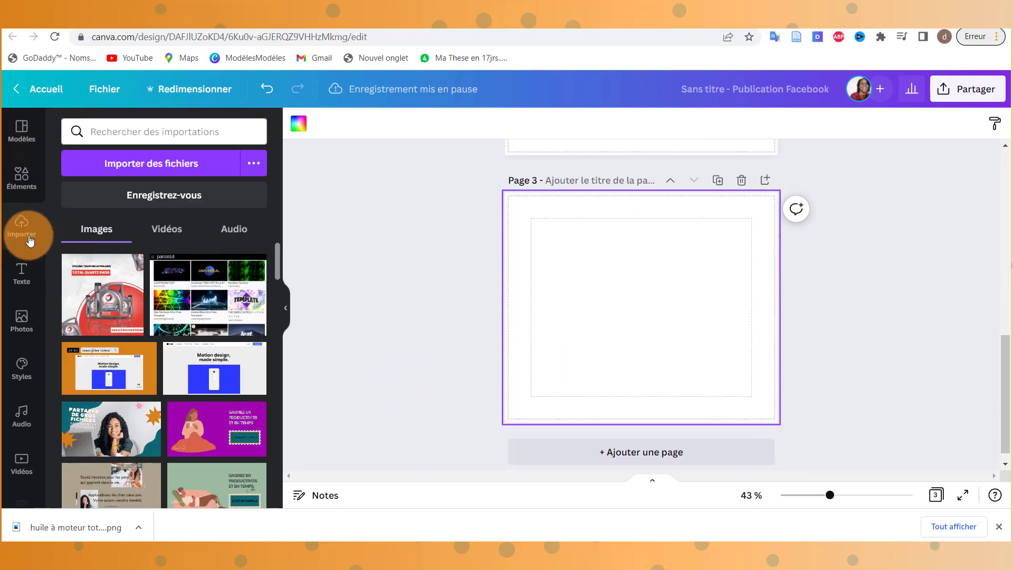
click(98, 296)
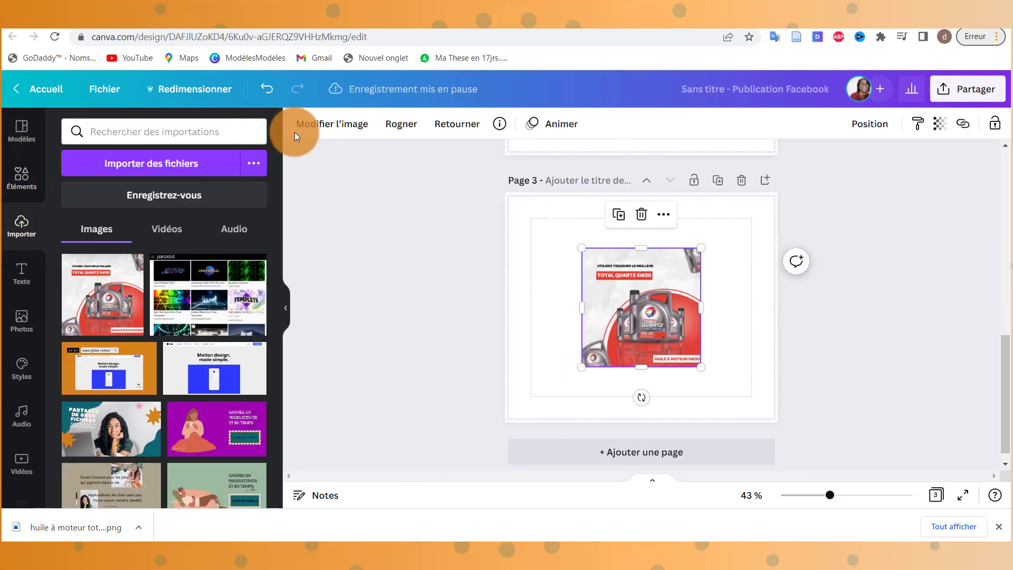
click(331, 126)
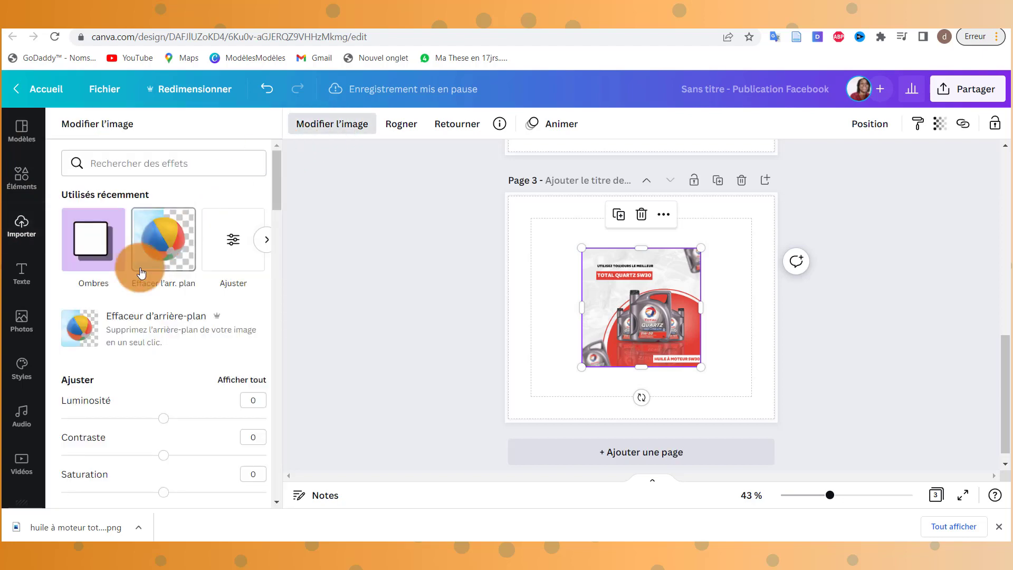
click(100, 247)
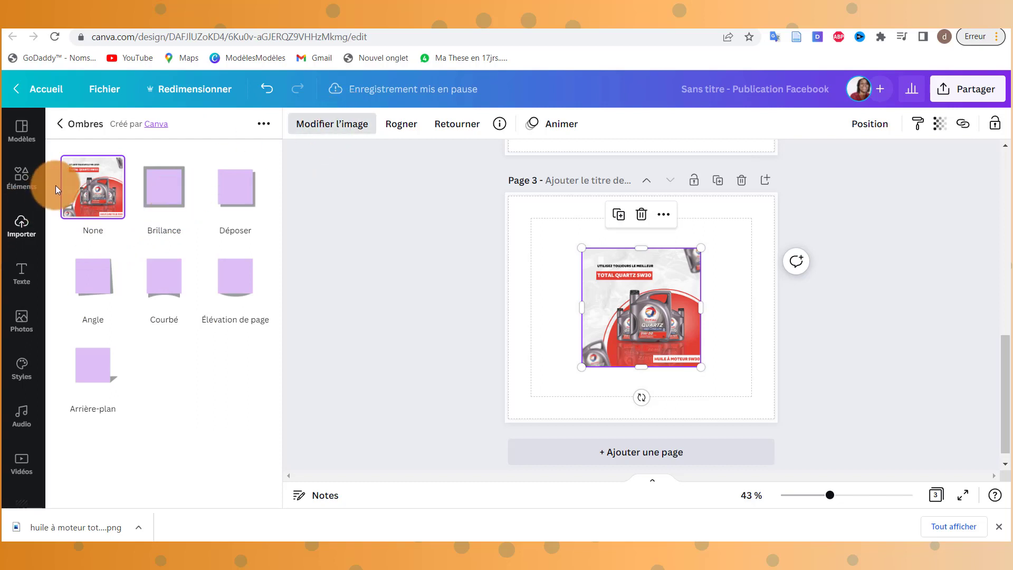
click(165, 191)
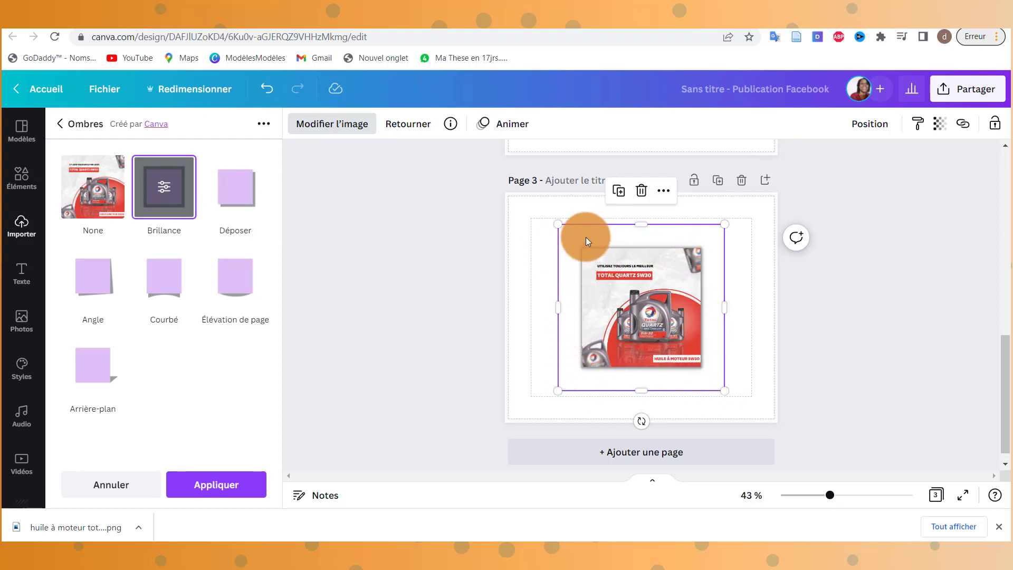
click(165, 187)
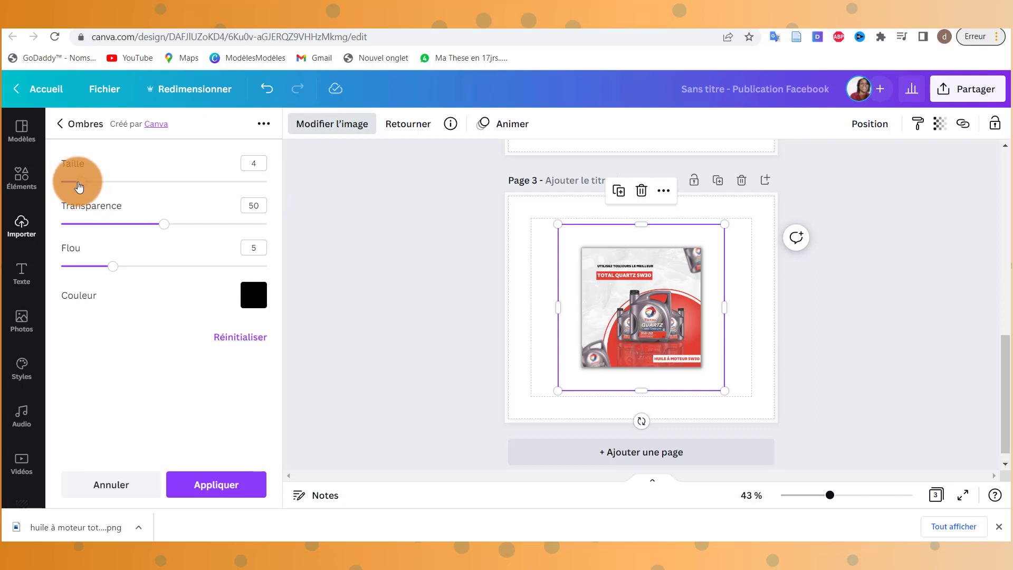
Apply the glow shadow with size 6 and transparency 60.
mouse_move(87, 176)
mouse_down()
mouse_move(212, 194)
mouse_move(157, 208)
mouse_move(108, 200)
mouse_move(94, 213)
mouse_up()
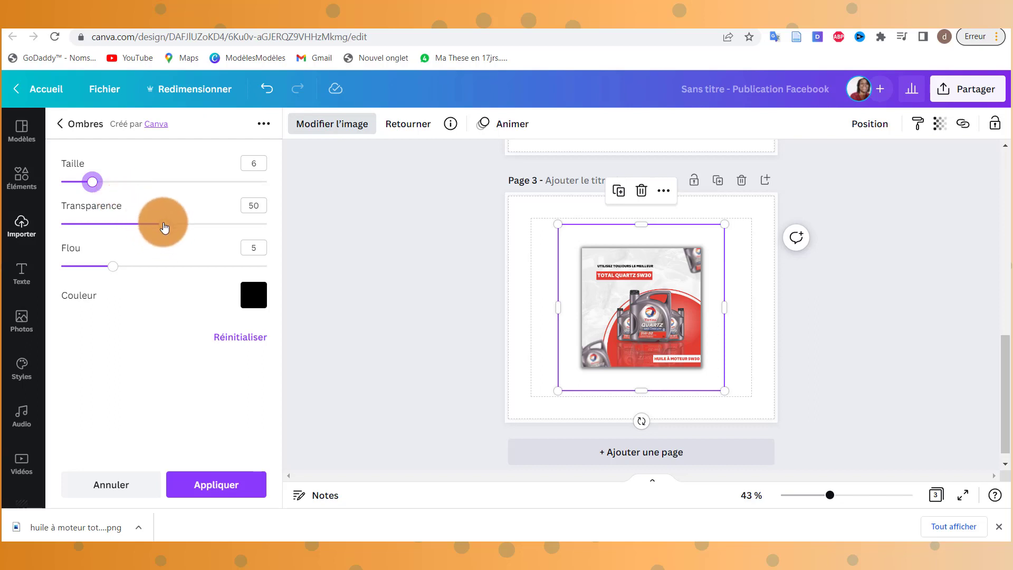
mouse_move(161, 224)
mouse_down()
mouse_move(281, 234)
mouse_move(172, 244)
mouse_move(186, 241)
mouse_up()
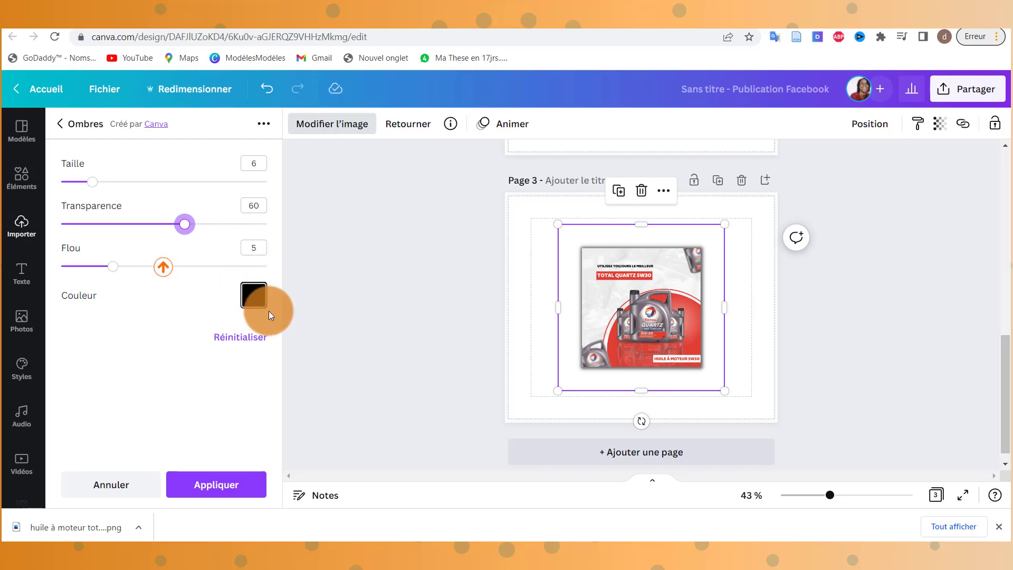
click(248, 483)
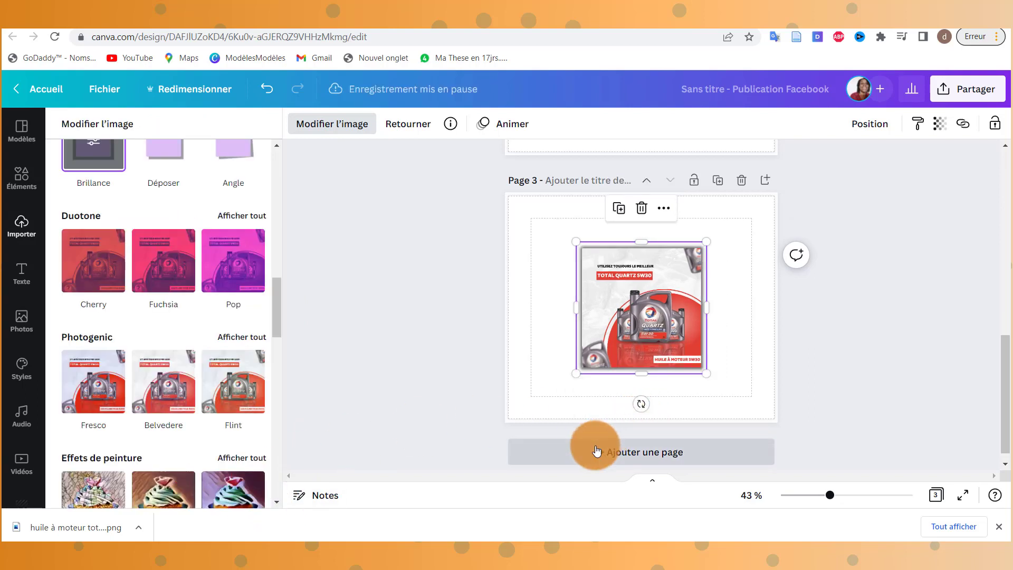
Give page 3 a light grey background from the photo colours and add blank page 4.
click(541, 364)
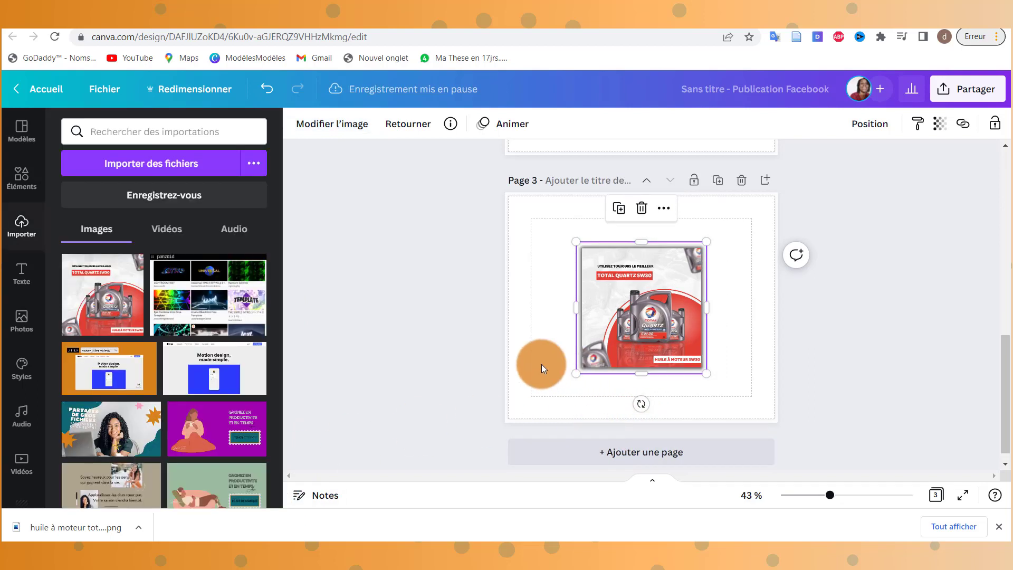
click(541, 364)
scroll(541, 361, up, 3)
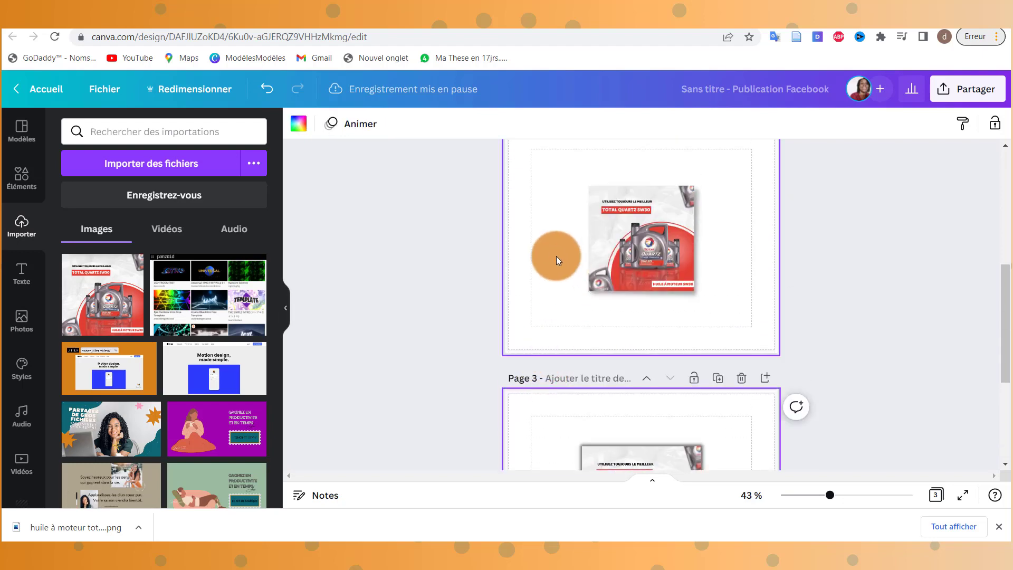
click(298, 123)
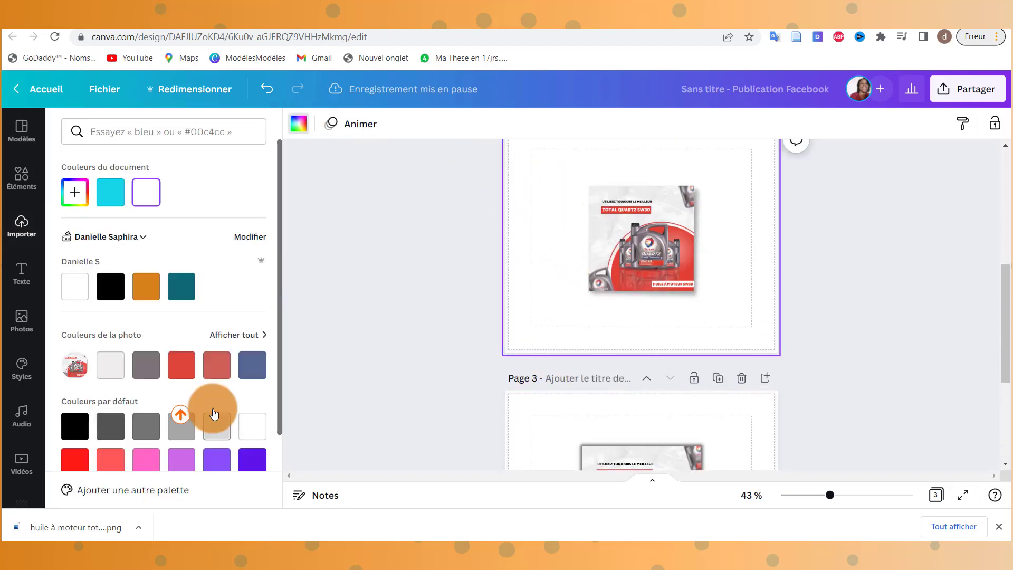
click(224, 376)
scroll(565, 377, down, 3)
click(565, 377)
scroll(565, 353, down, 2)
click(192, 305)
click(252, 365)
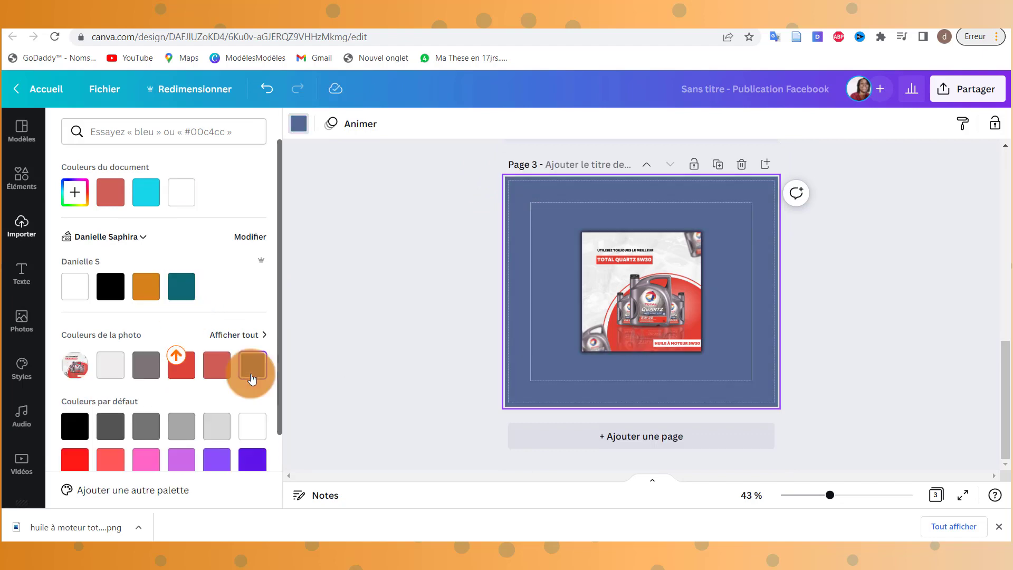
click(111, 365)
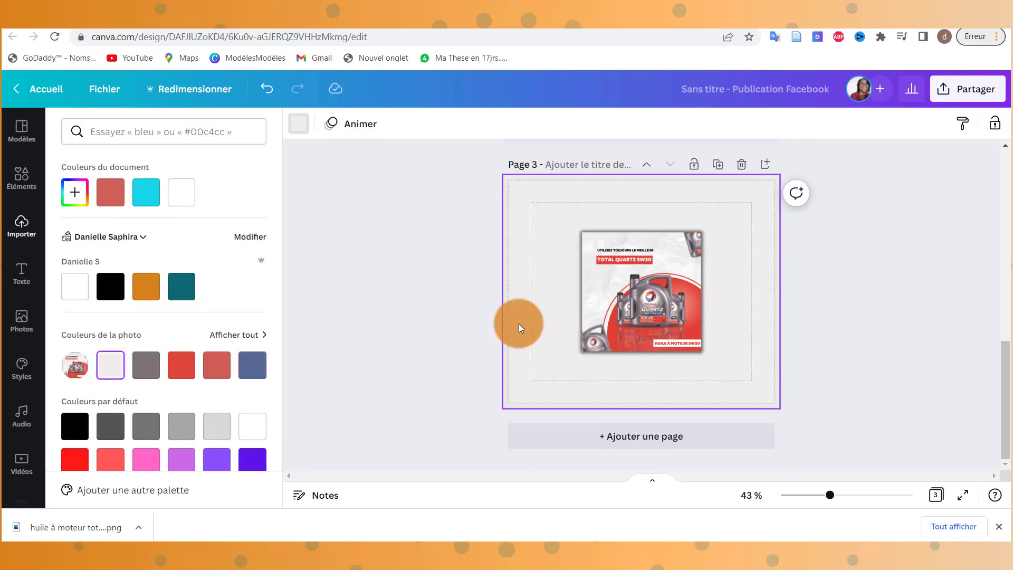
click(593, 436)
Place the uploaded motor-oil image on page 4 and give it an Angle shadow.
click(18, 227)
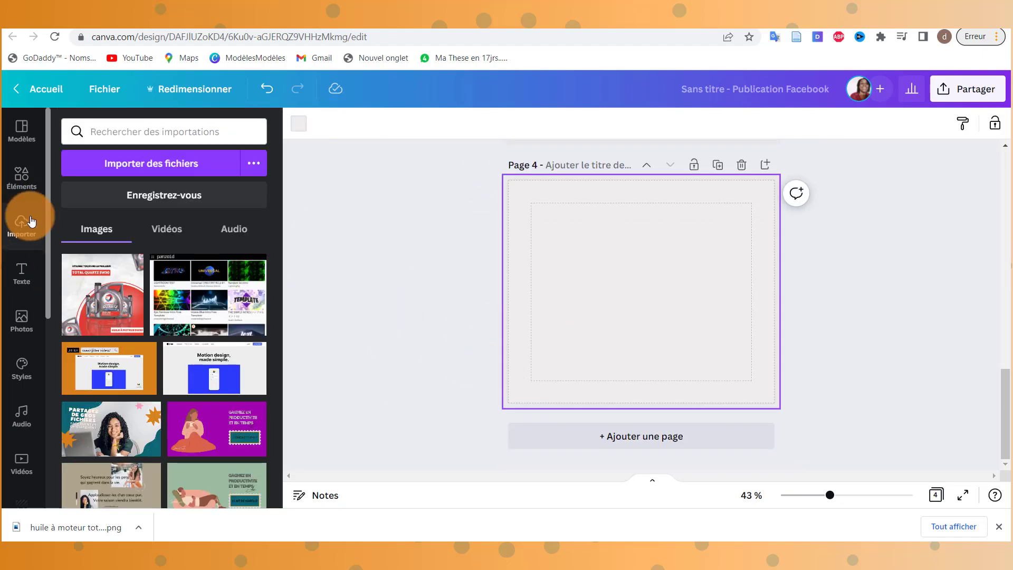
click(102, 294)
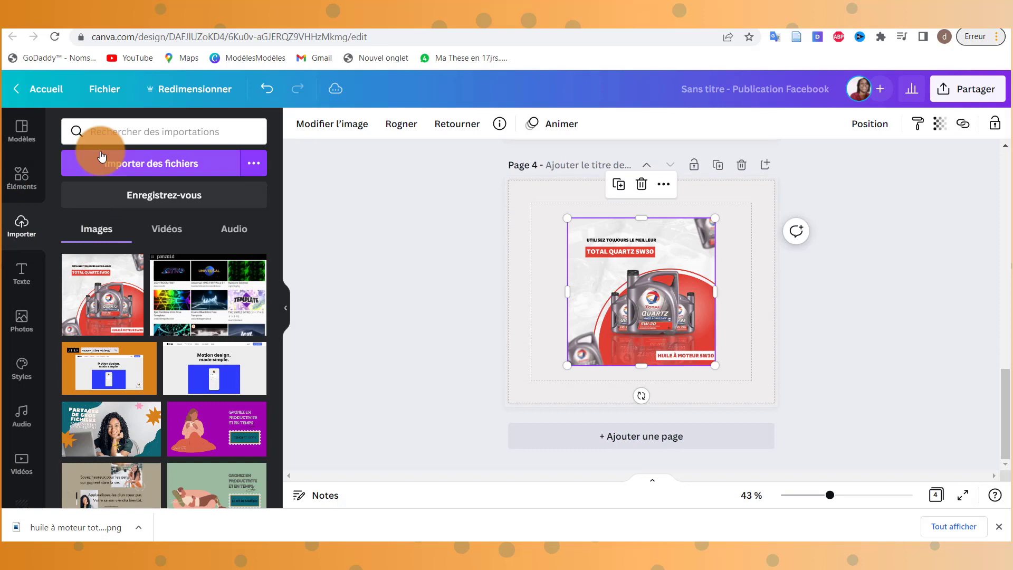
click(340, 126)
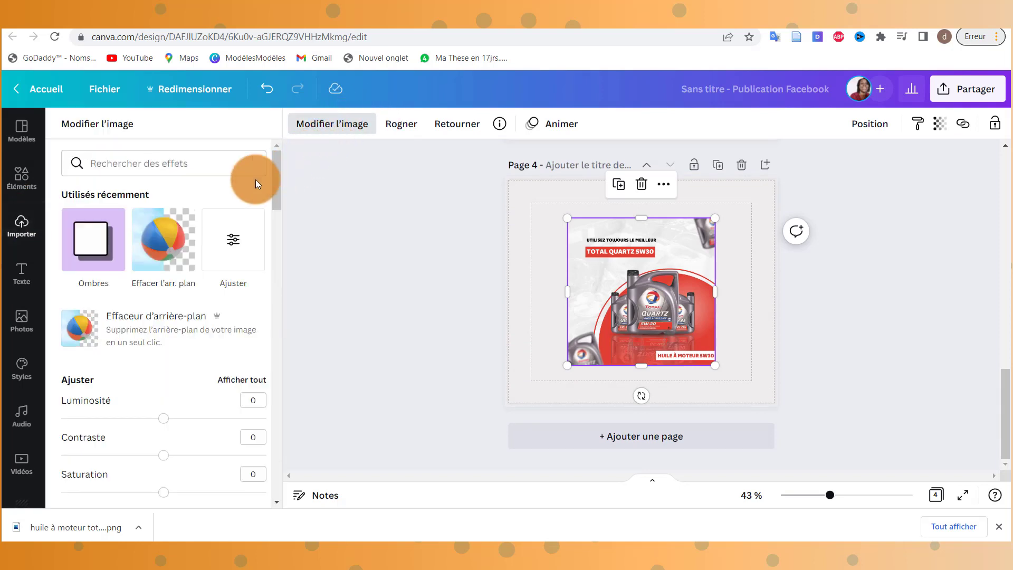
click(88, 242)
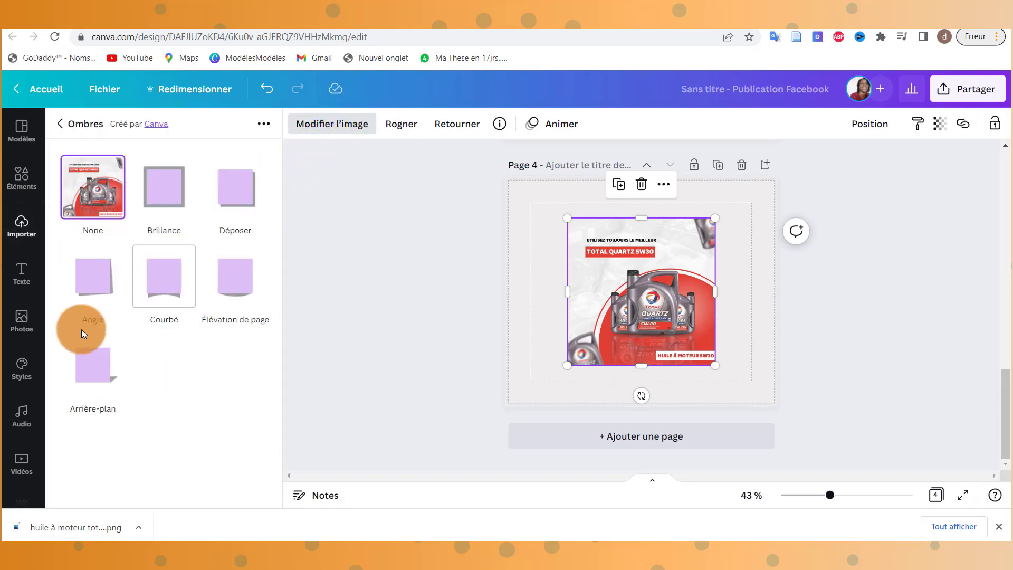
click(99, 286)
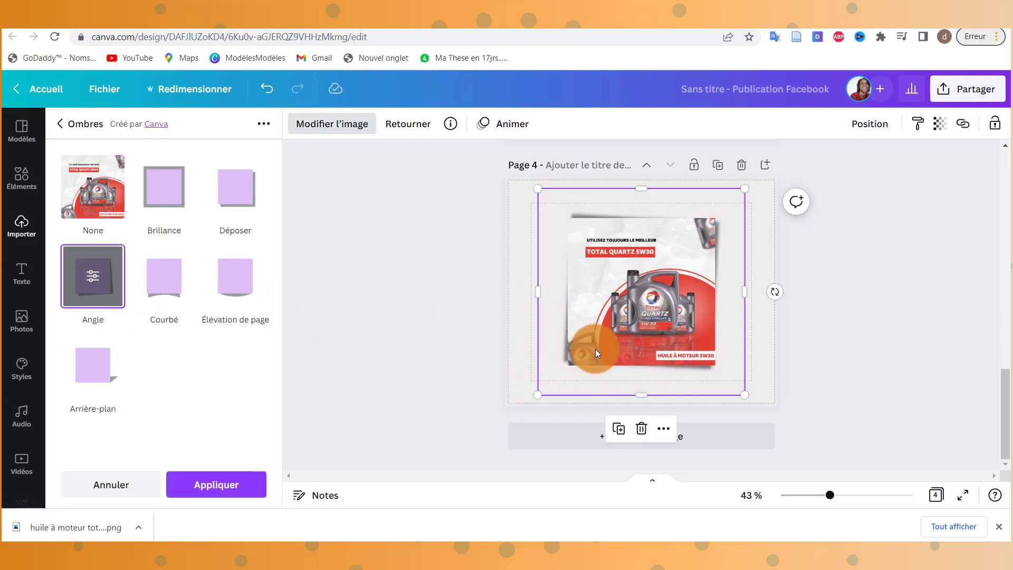
click(100, 283)
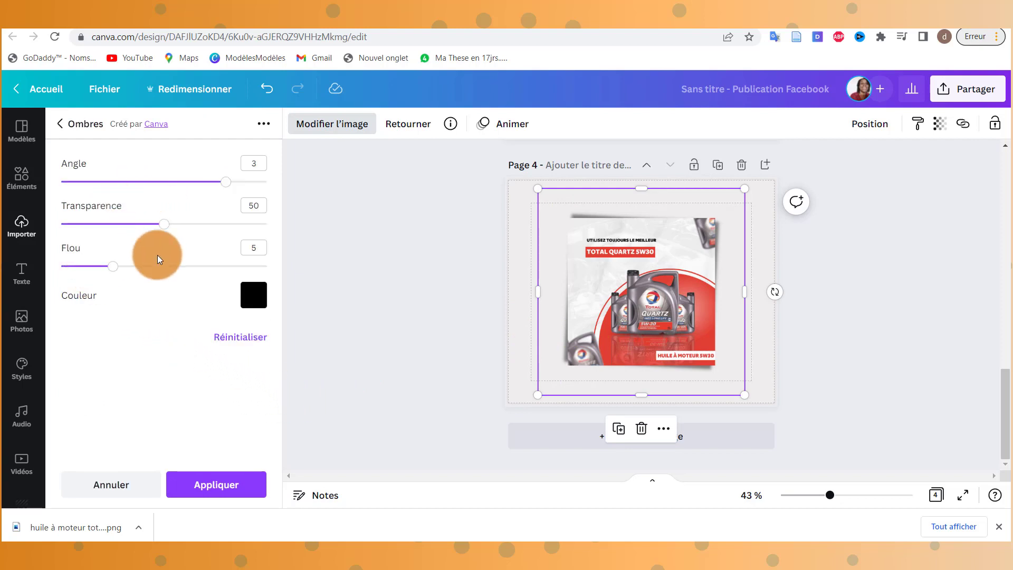
click(61, 126)
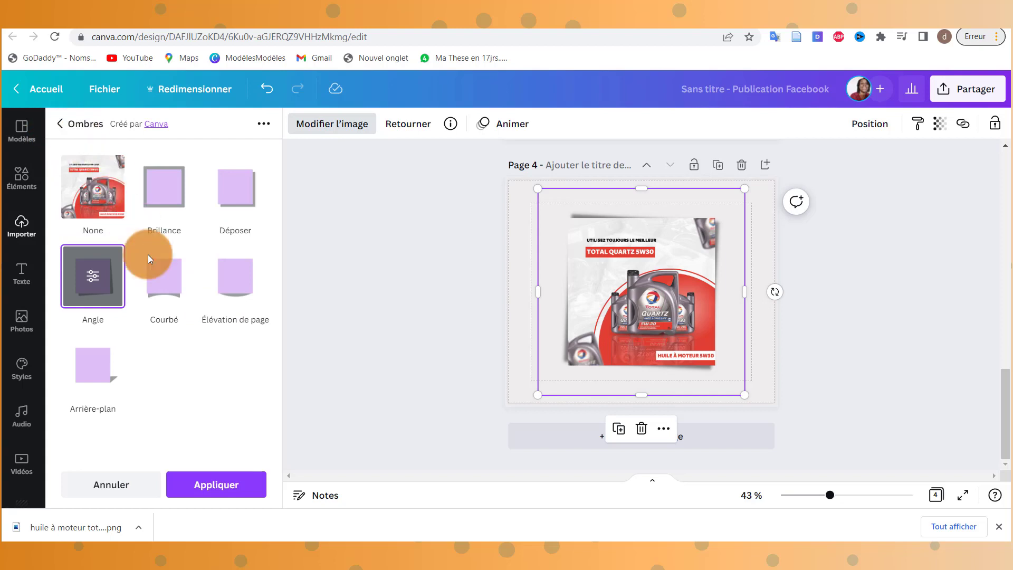
Try the Courbé, Élévation de page and Arrière-plan shadow styles on the page 4 image.
click(172, 293)
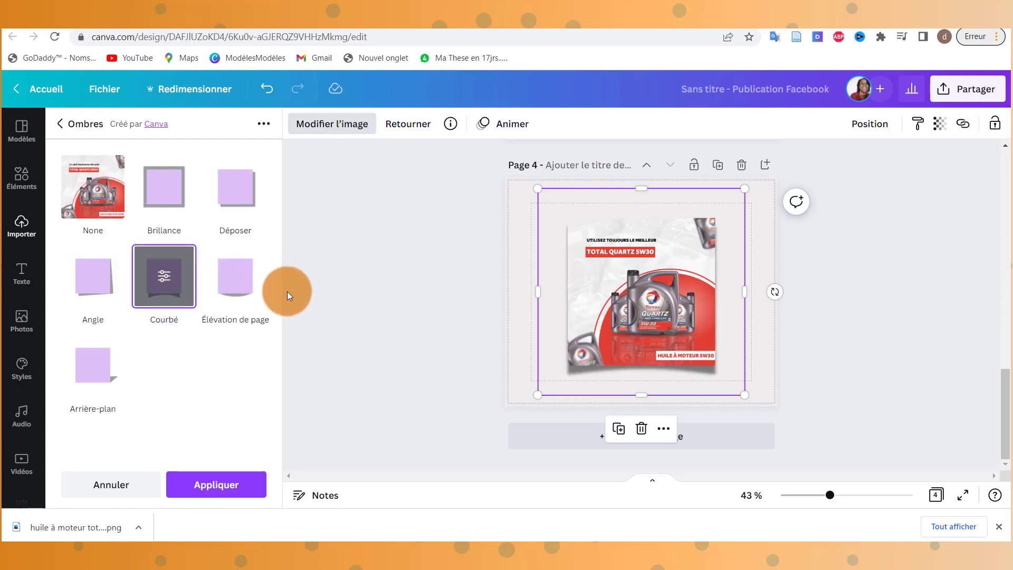
click(240, 286)
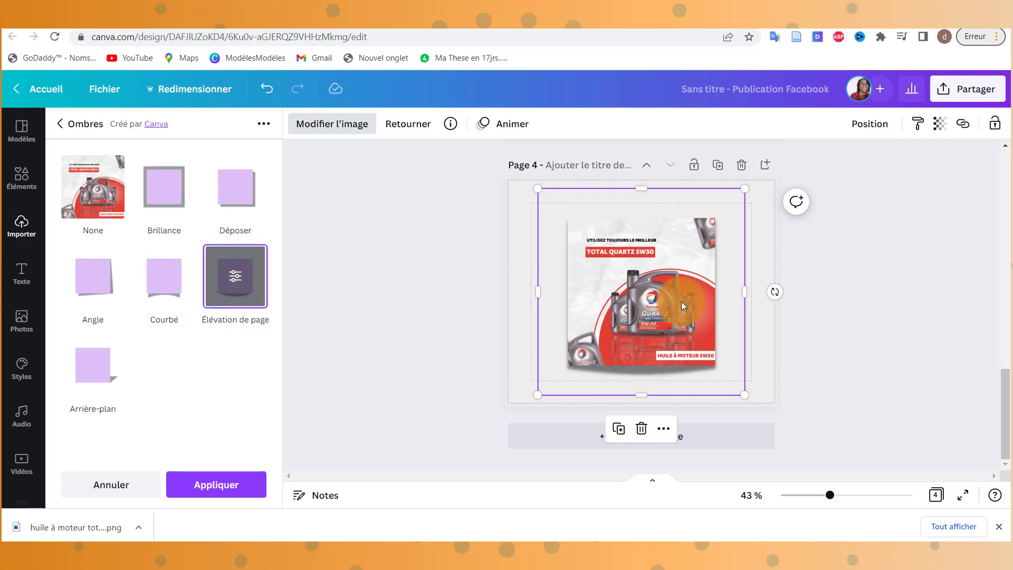
click(100, 376)
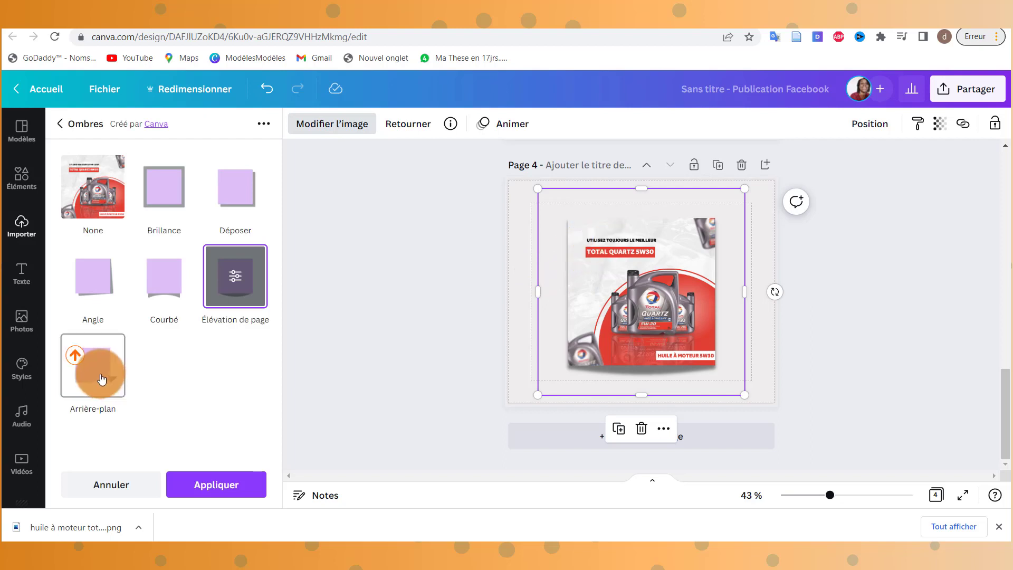